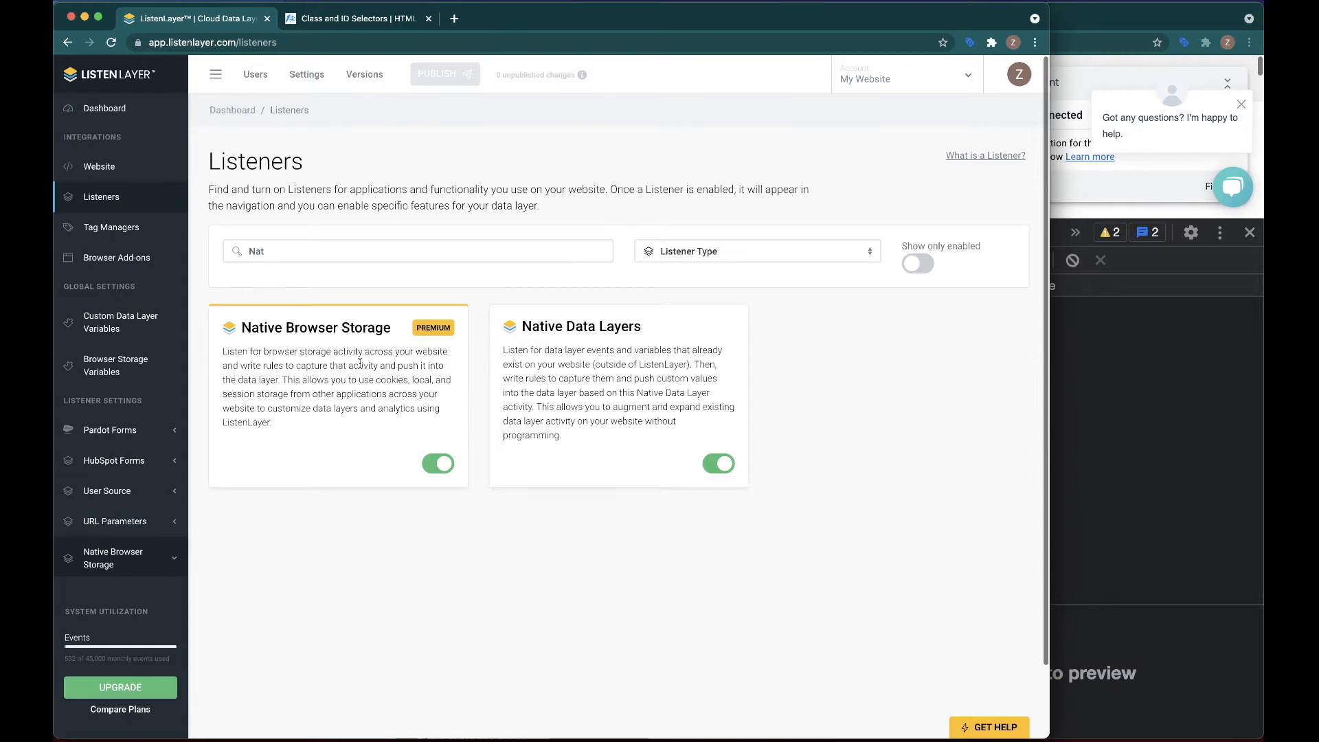
Step: Open the features of the Native Browser Storage listener and show only the Browser Storage Activity ones
{"action": "scroll", "coordinate": [364, 371], "scroll_direction": "down", "scroll_amount": 2}
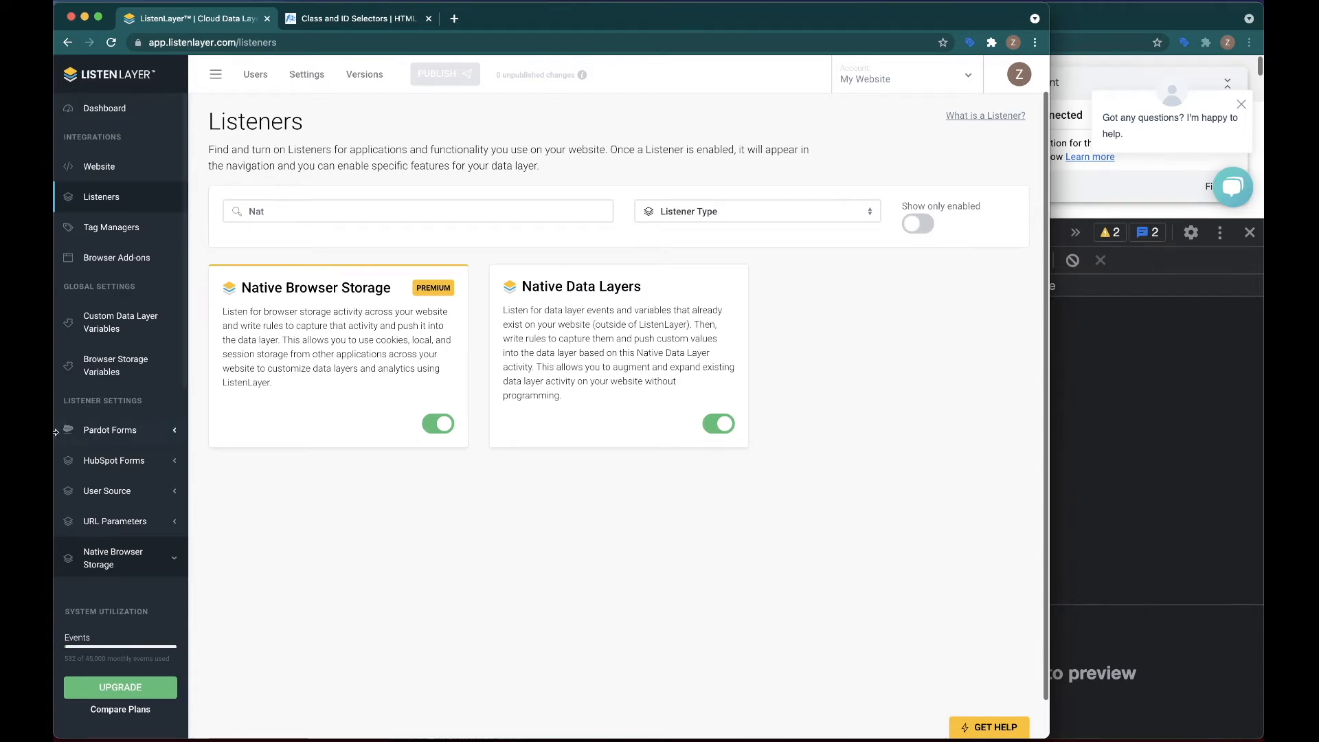
{"action": "scroll", "coordinate": [112, 437], "scroll_direction": "down", "scroll_amount": 3}
{"action": "left_click", "coordinate": [112, 437]}
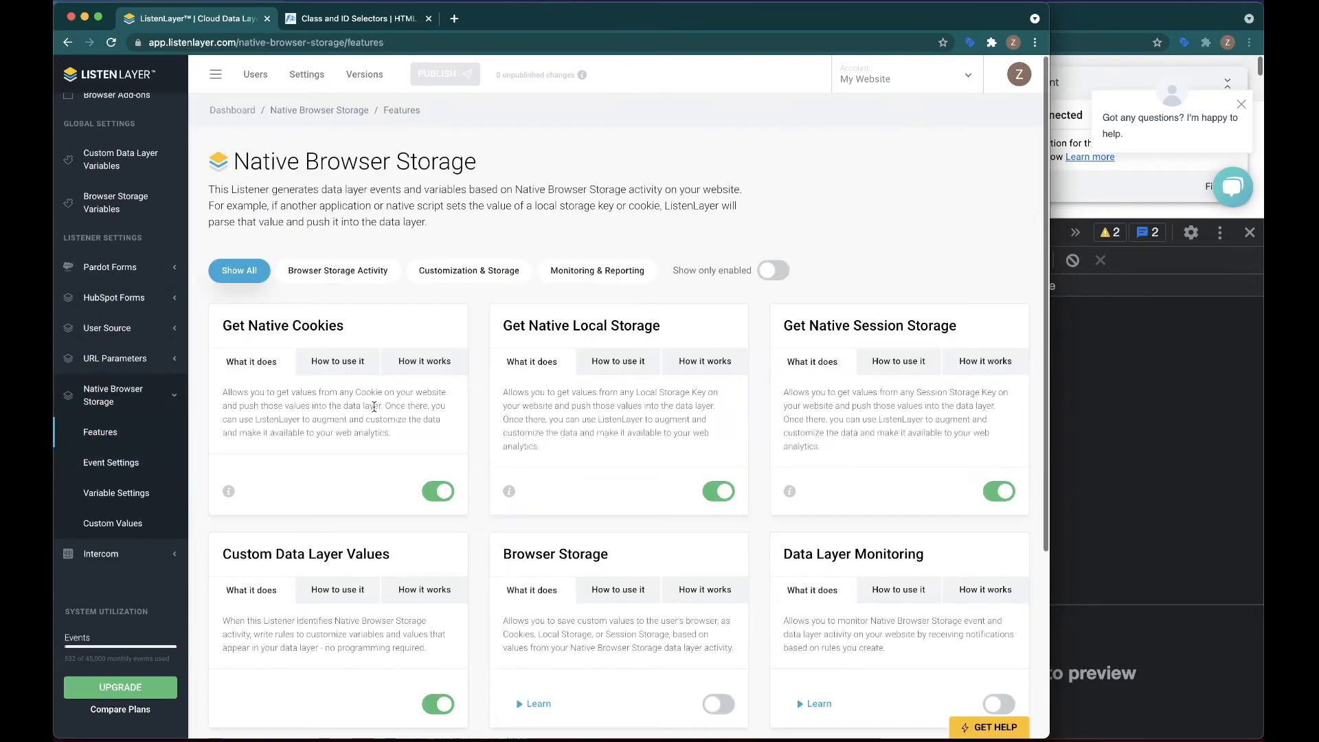
{"action": "left_click", "coordinate": [320, 275]}
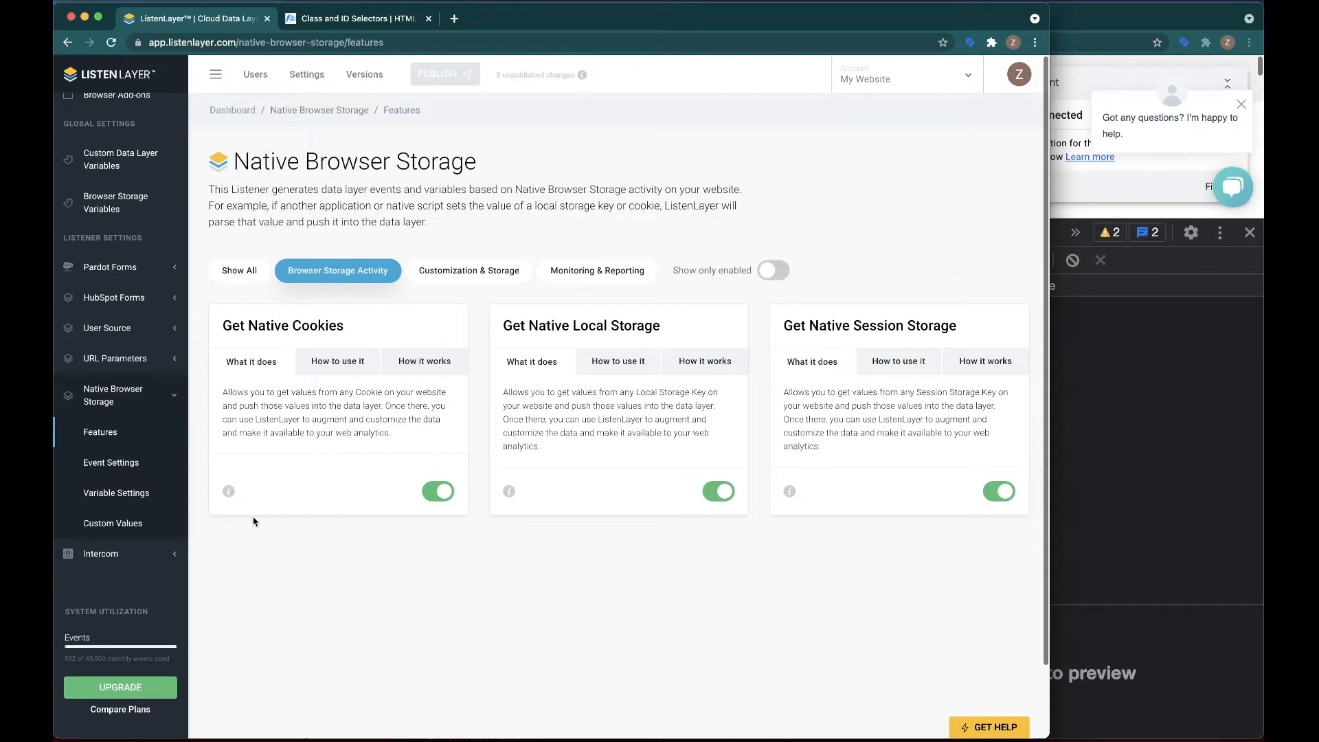
{"action": "mouse_move", "coordinate": [230, 496]}
{"action": "scroll", "coordinate": [230, 496], "scroll_direction": "down", "scroll_amount": 1}
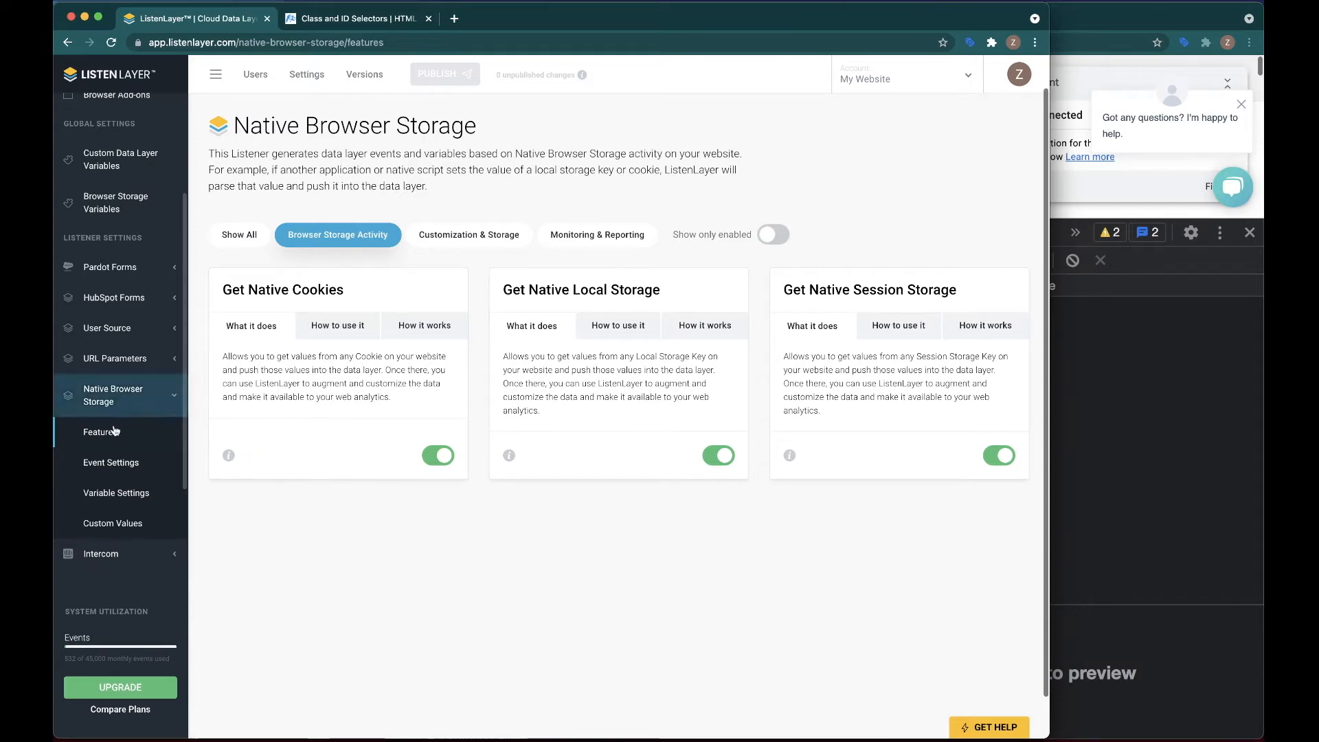
Step: Open the Native Browser Storage event settings and review the event names, highlighting nativeCookie
{"action": "left_click", "coordinate": [127, 462]}
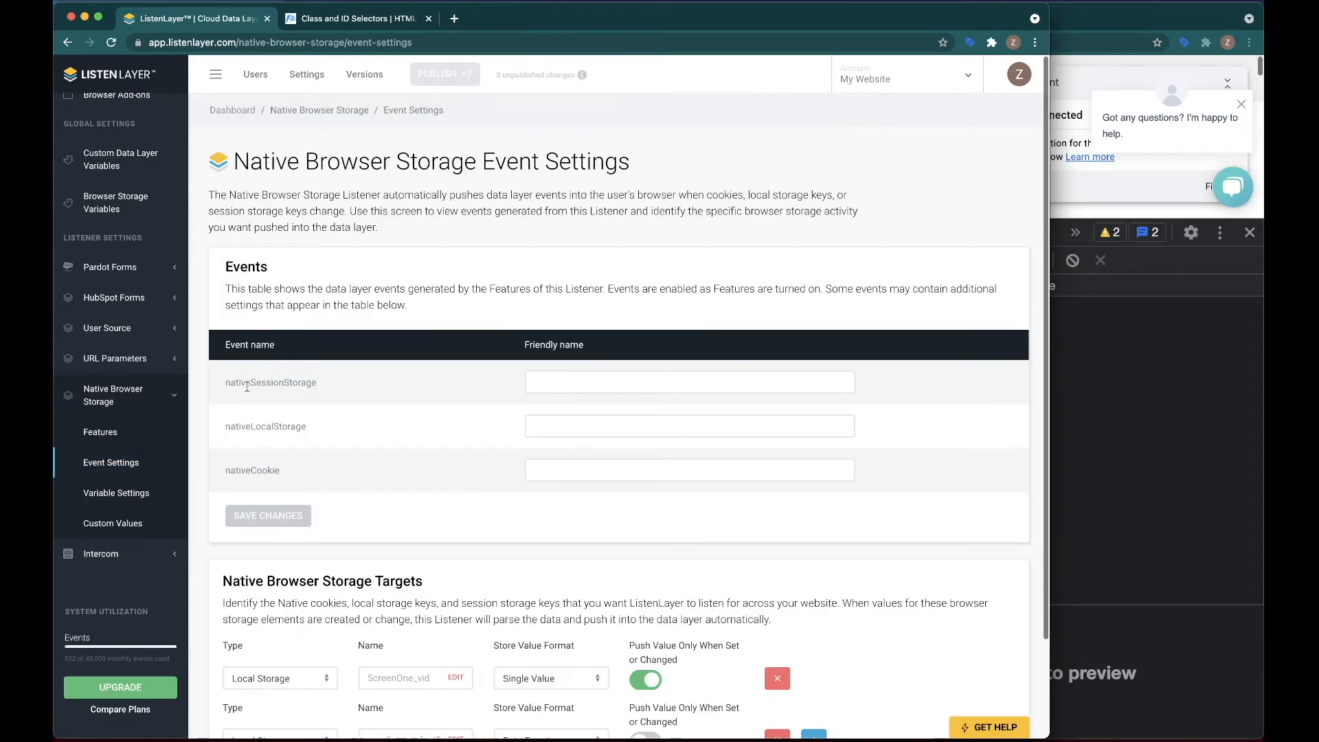
{"action": "scroll", "coordinate": [280, 453], "scroll_direction": "down", "scroll_amount": 2}
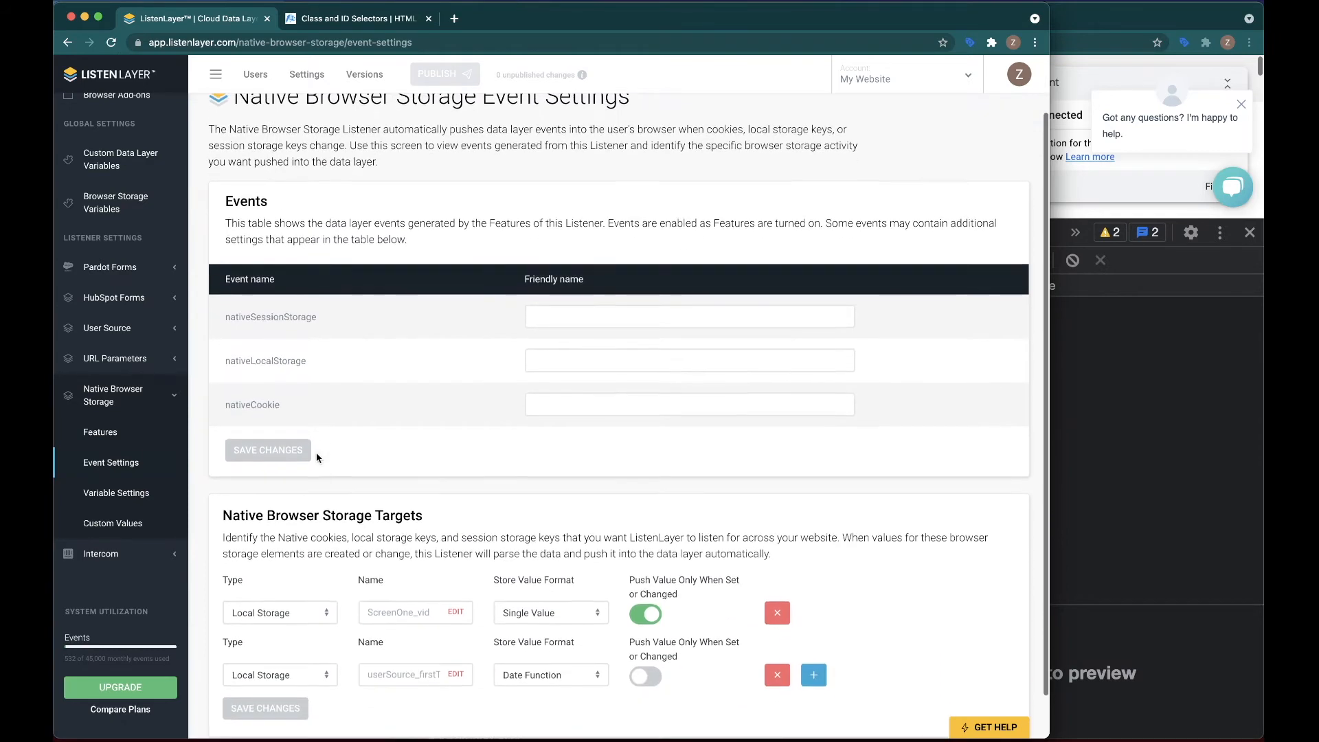
{"action": "left_click_drag", "start_coordinate": [283, 409], "coordinate": [222, 404]}
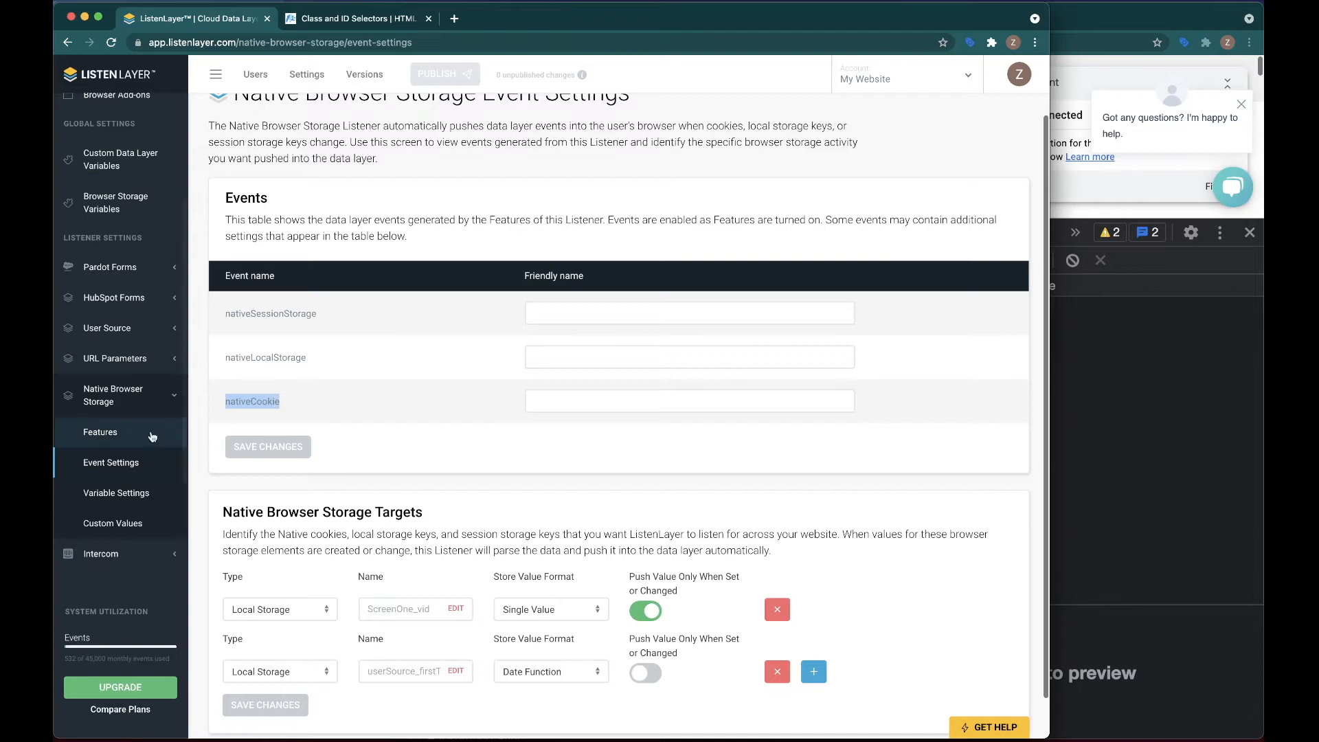
Step: Return to the listener's Browser Storage Activity features and open the code preview for Get Native Cookies
{"action": "left_click", "coordinate": [103, 433]}
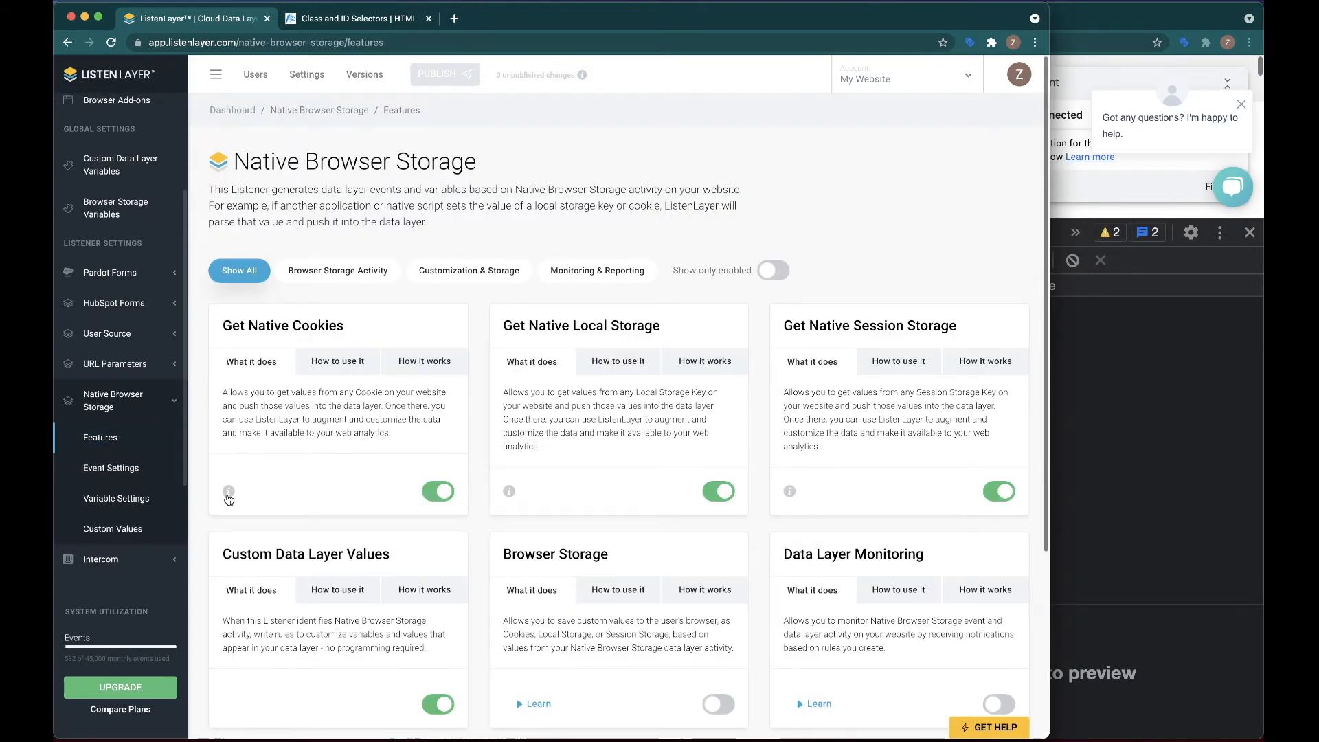
{"action": "left_click", "coordinate": [327, 273]}
{"action": "left_click", "coordinate": [229, 491]}
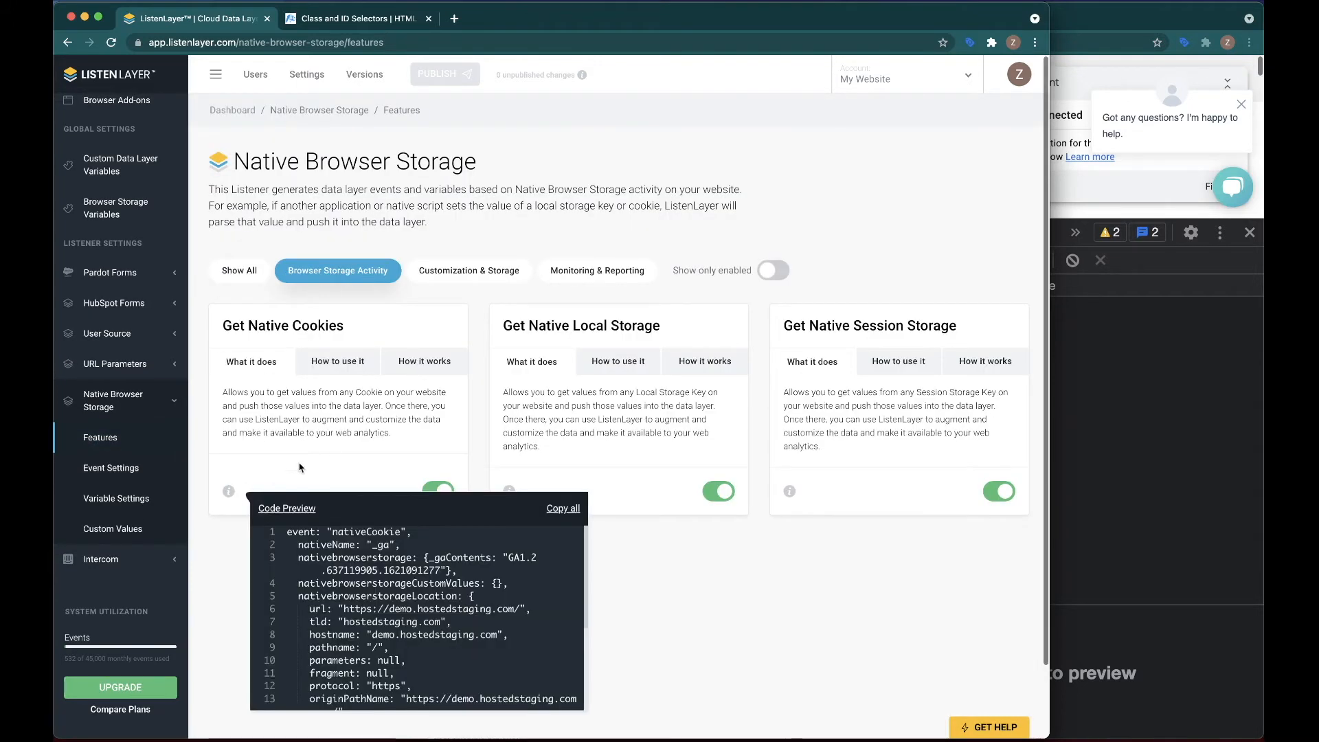
Step: Examine the event, nativeName and _gaContents entries in the Get Native Cookies code preview and close it
{"action": "scroll", "coordinate": [300, 468], "scroll_direction": "down", "scroll_amount": 2}
{"action": "left_click_drag", "start_coordinate": [286, 451], "coordinate": [412, 450]}
{"action": "left_click", "coordinate": [309, 465]}
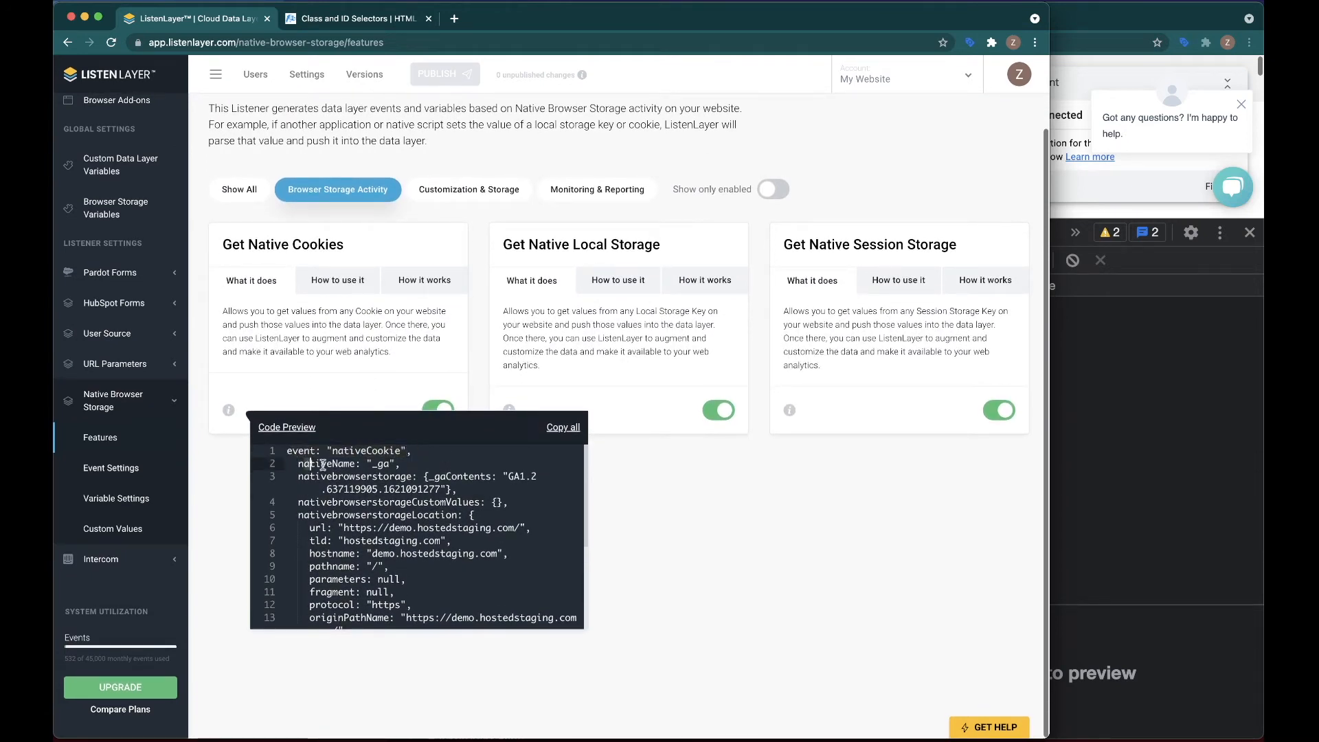
{"action": "left_click_drag", "start_coordinate": [311, 465], "coordinate": [403, 465]}
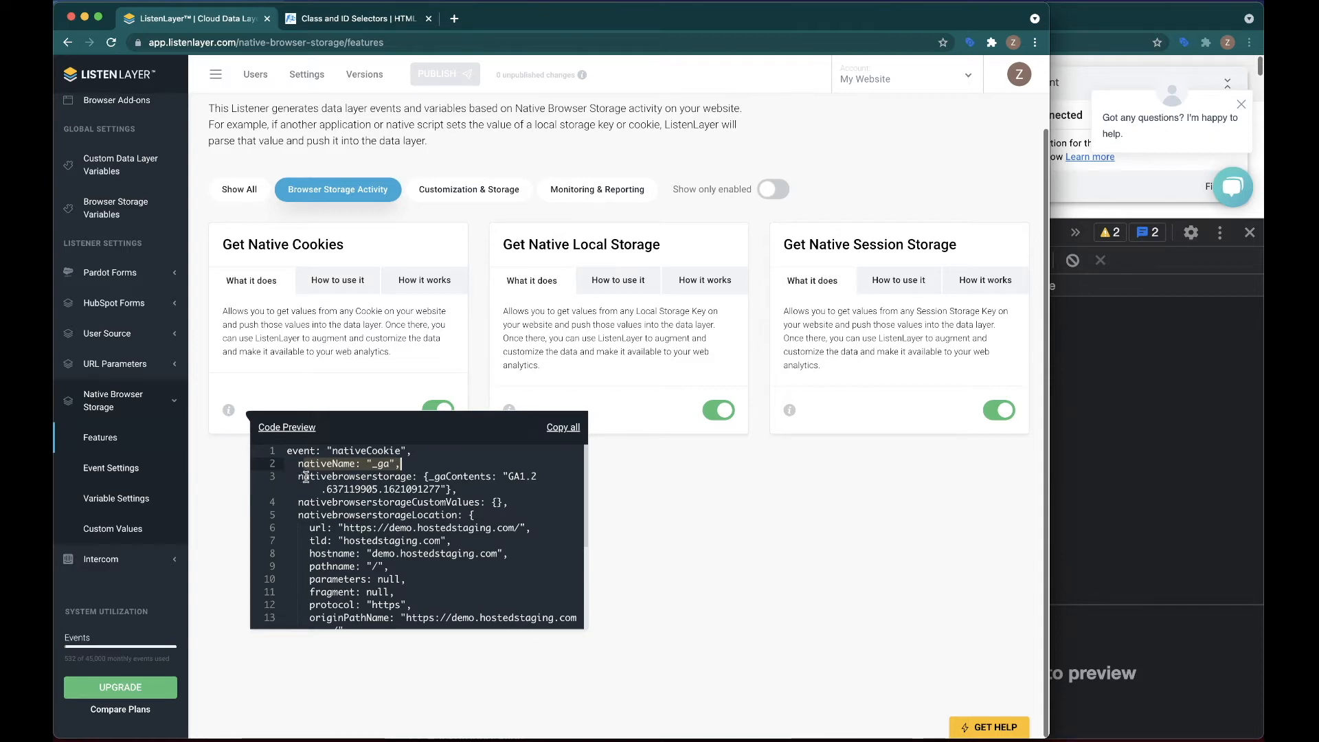
{"action": "left_click_drag", "start_coordinate": [508, 476], "coordinate": [437, 490]}
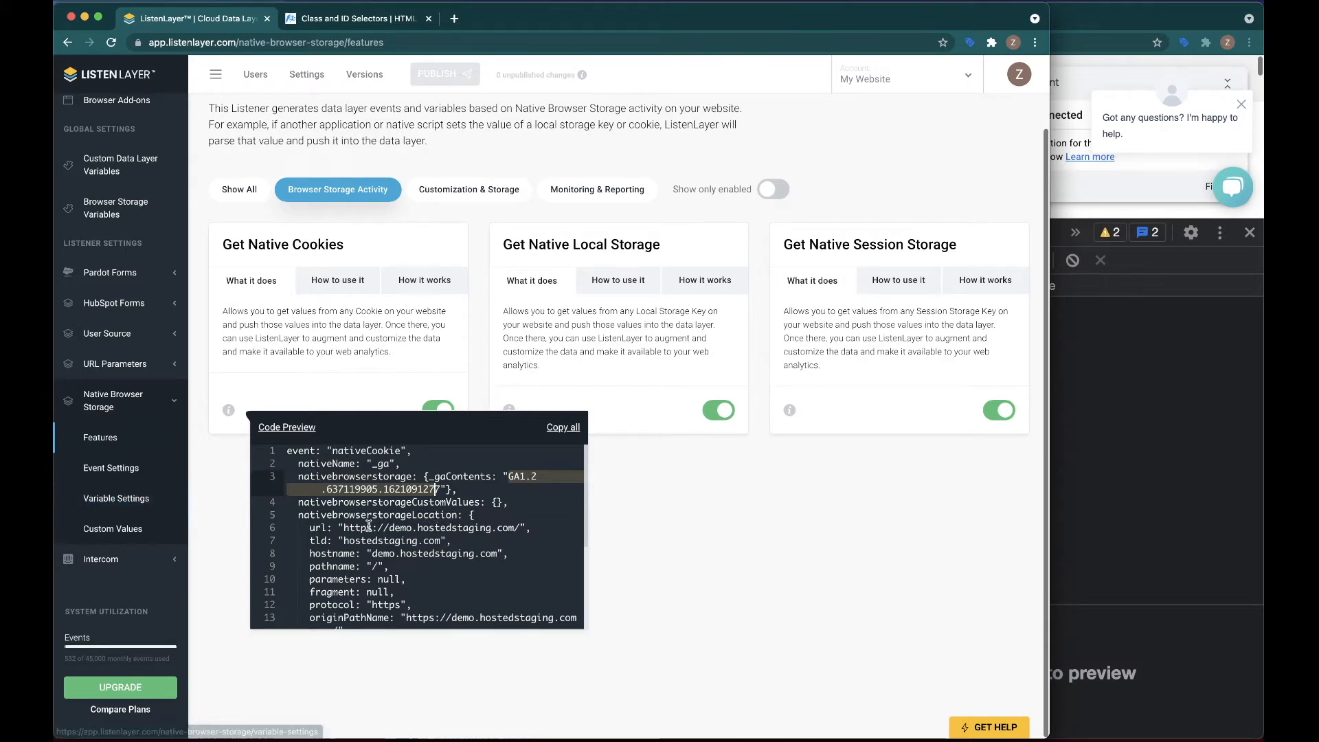
{"action": "left_click_drag", "start_coordinate": [285, 450], "coordinate": [465, 518]}
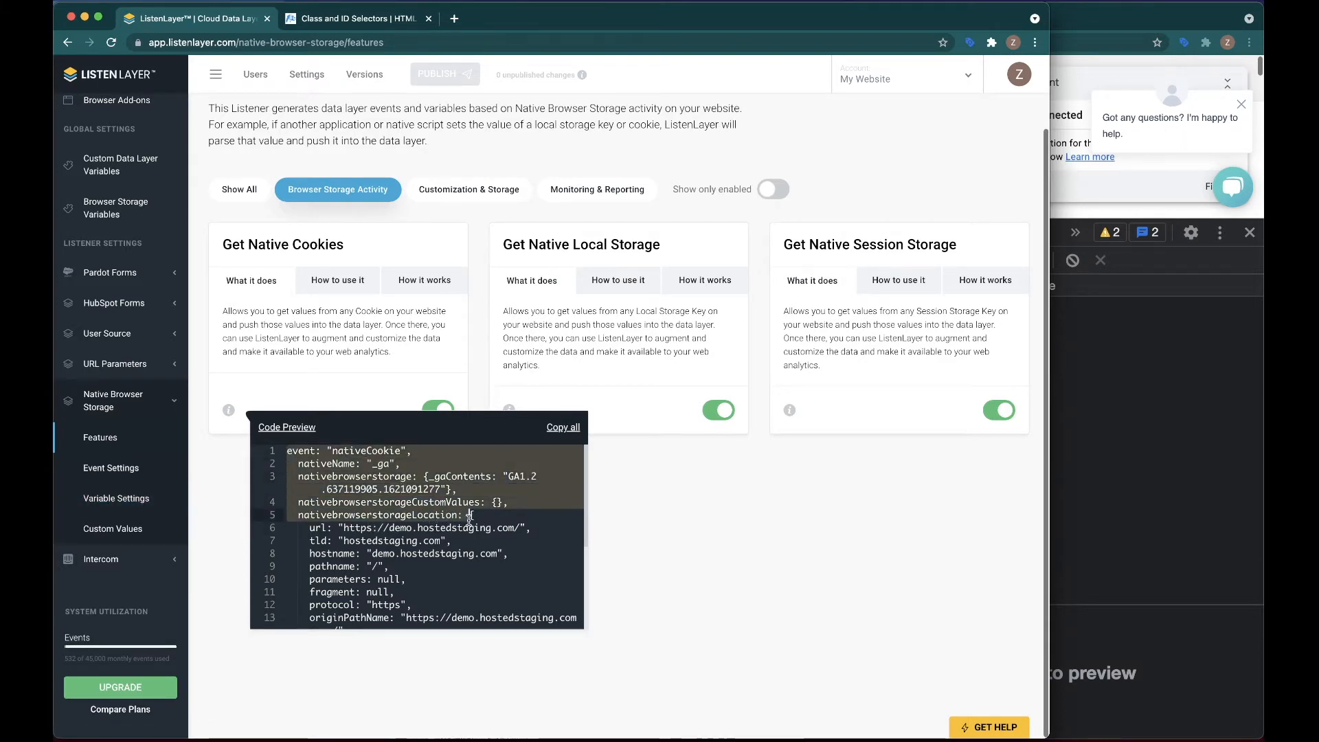
{"action": "left_click", "coordinate": [379, 465]}
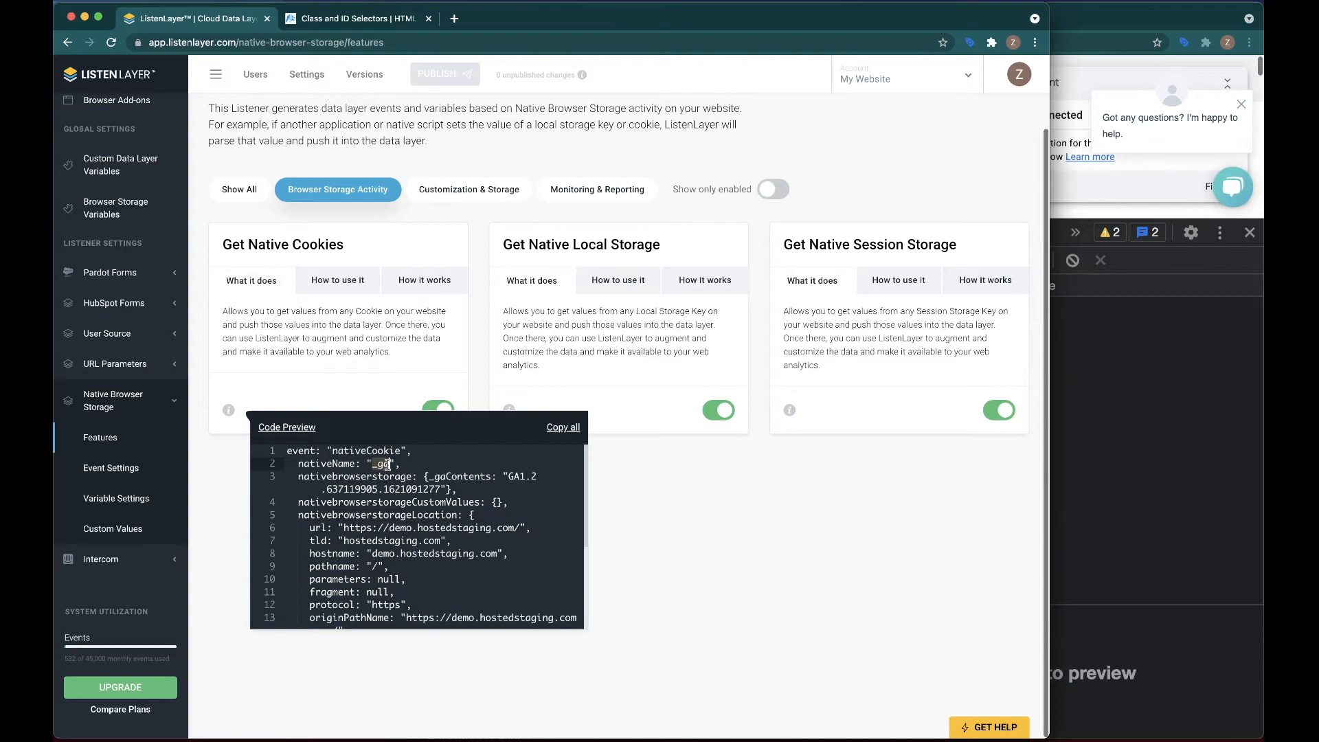
{"action": "left_click_drag", "start_coordinate": [507, 475], "coordinate": [441, 490]}
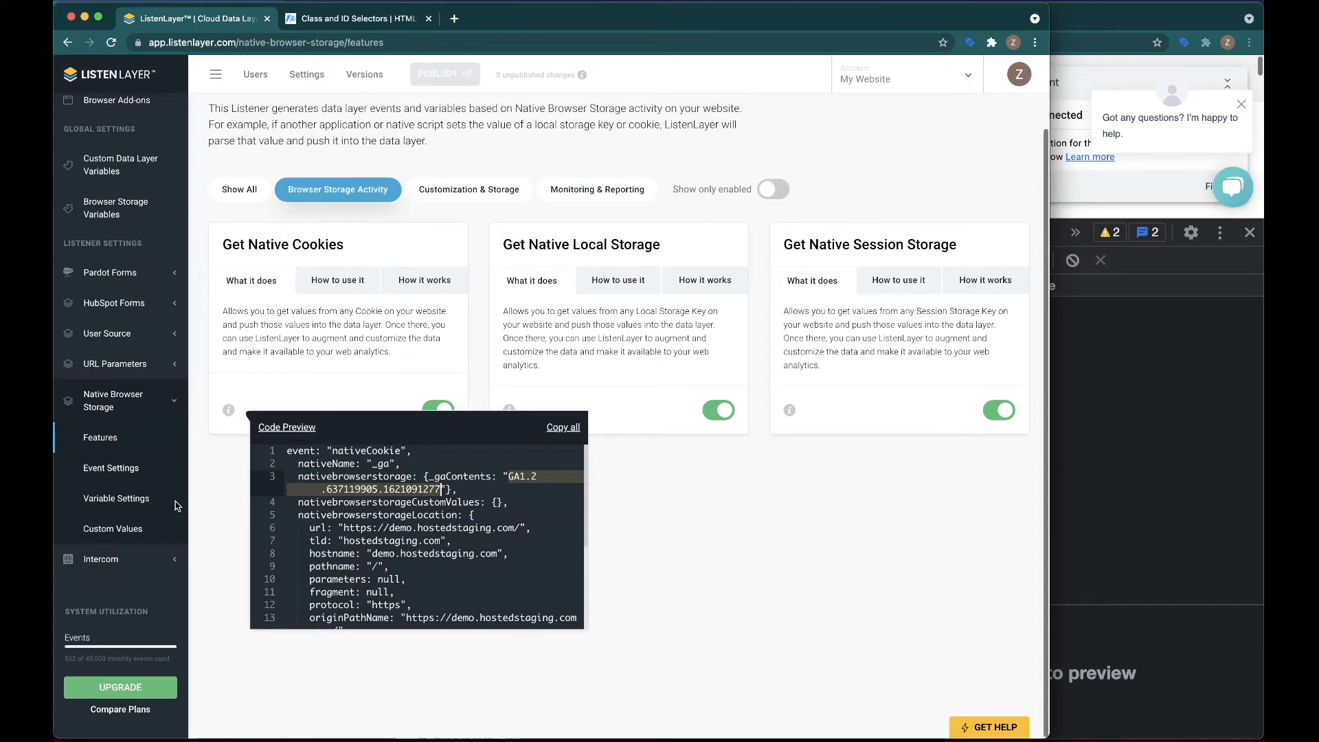
{"action": "left_click", "coordinate": [219, 491]}
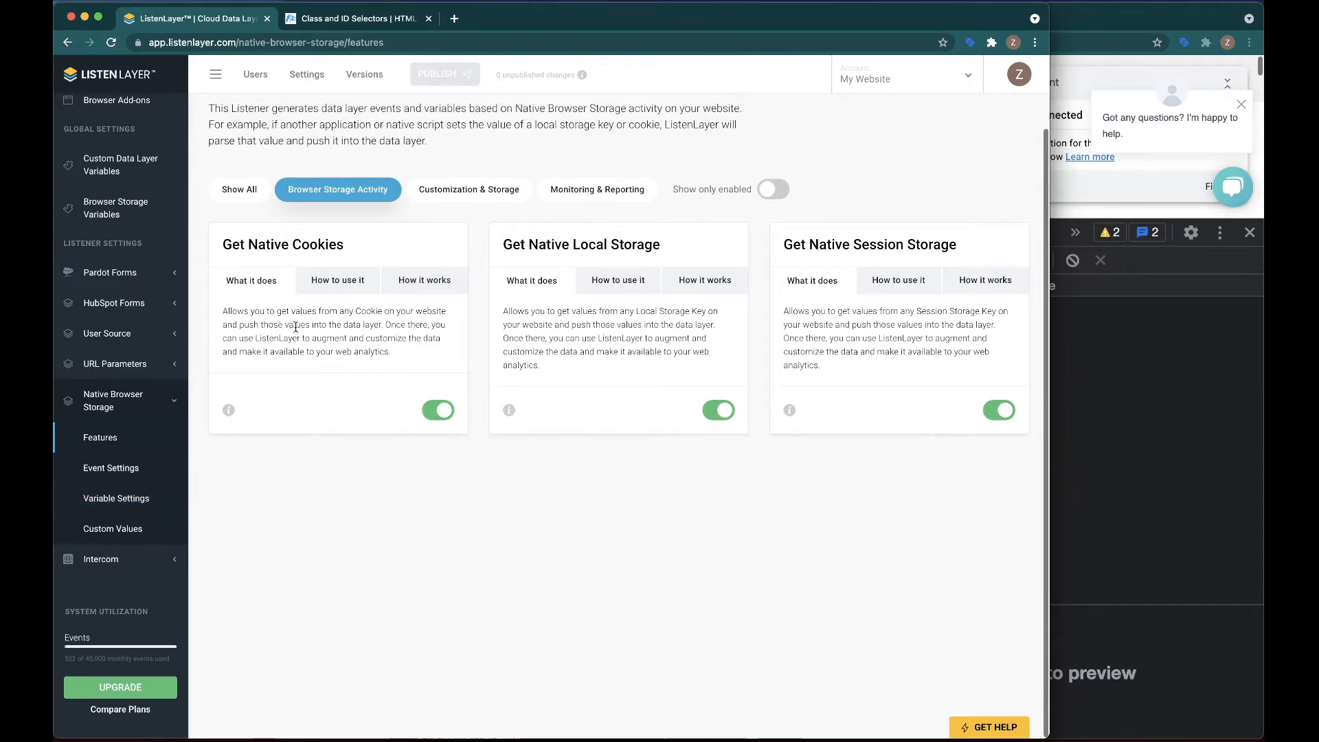
Step: Open the event settings' Native Browser Storage Targets and inspect the storage type options of the ScreenOne_vid target
{"action": "left_click", "coordinate": [130, 468]}
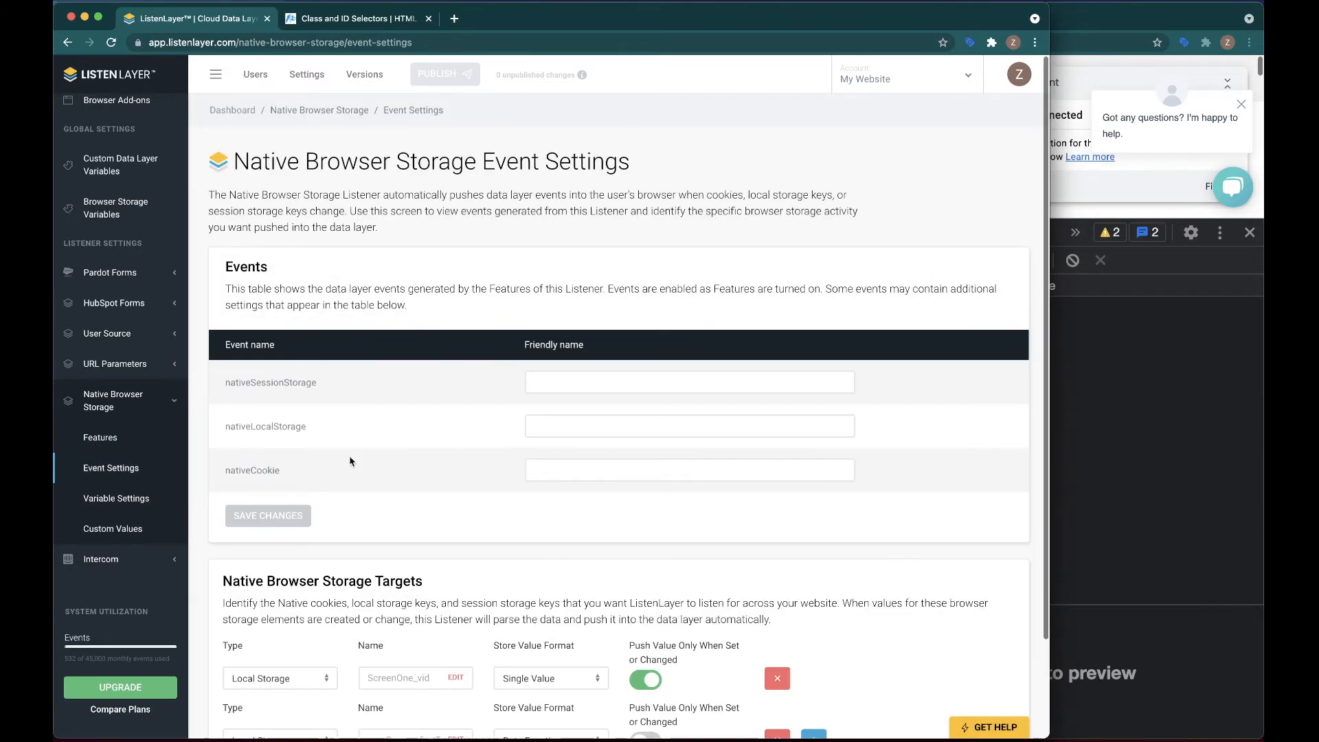
{"action": "scroll", "coordinate": [296, 387], "scroll_direction": "down", "scroll_amount": 3}
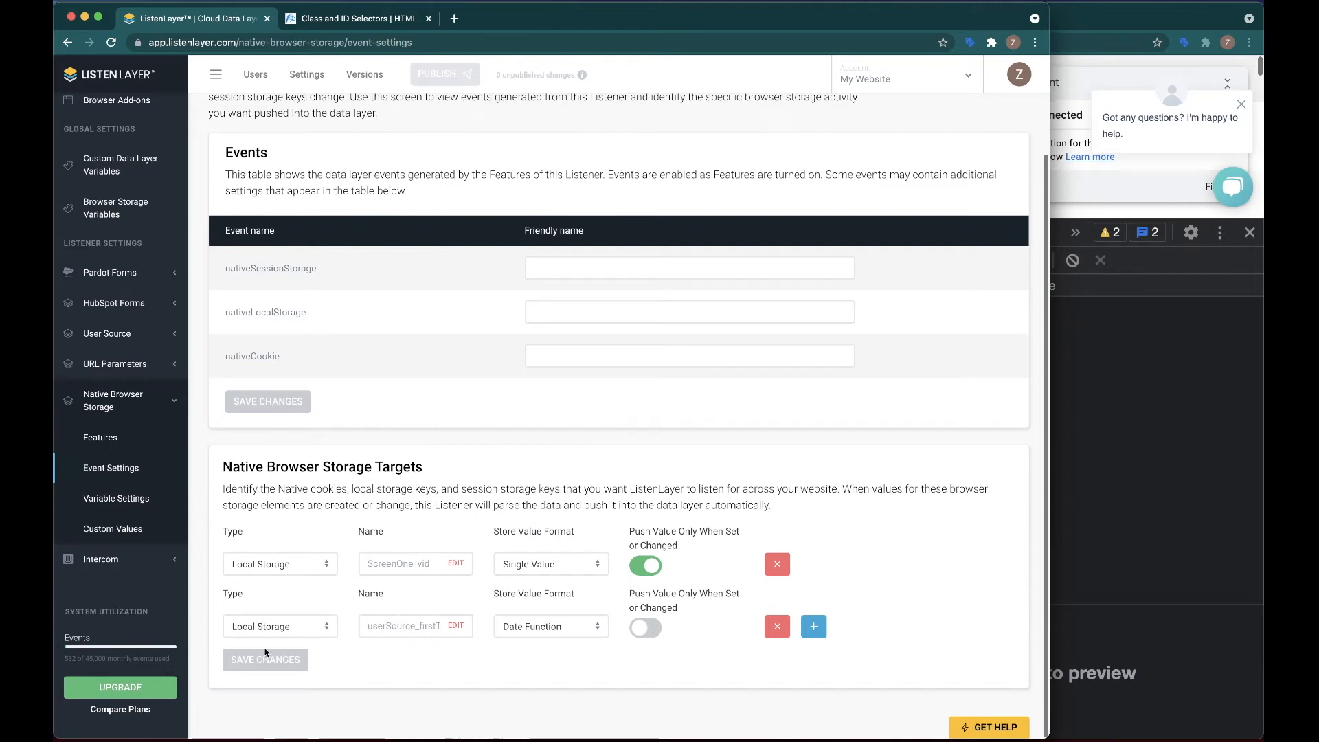
{"action": "left_click", "coordinate": [277, 567]}
{"action": "left_click", "coordinate": [311, 573]}
Step: Open the second storage target's name for editing to read it in full, and cancel the edit
{"action": "left_click", "coordinate": [455, 626]}
{"action": "scroll", "coordinate": [390, 626], "scroll_direction": "right", "scroll_amount": 1}
{"action": "type", "text": "_firstTim"}
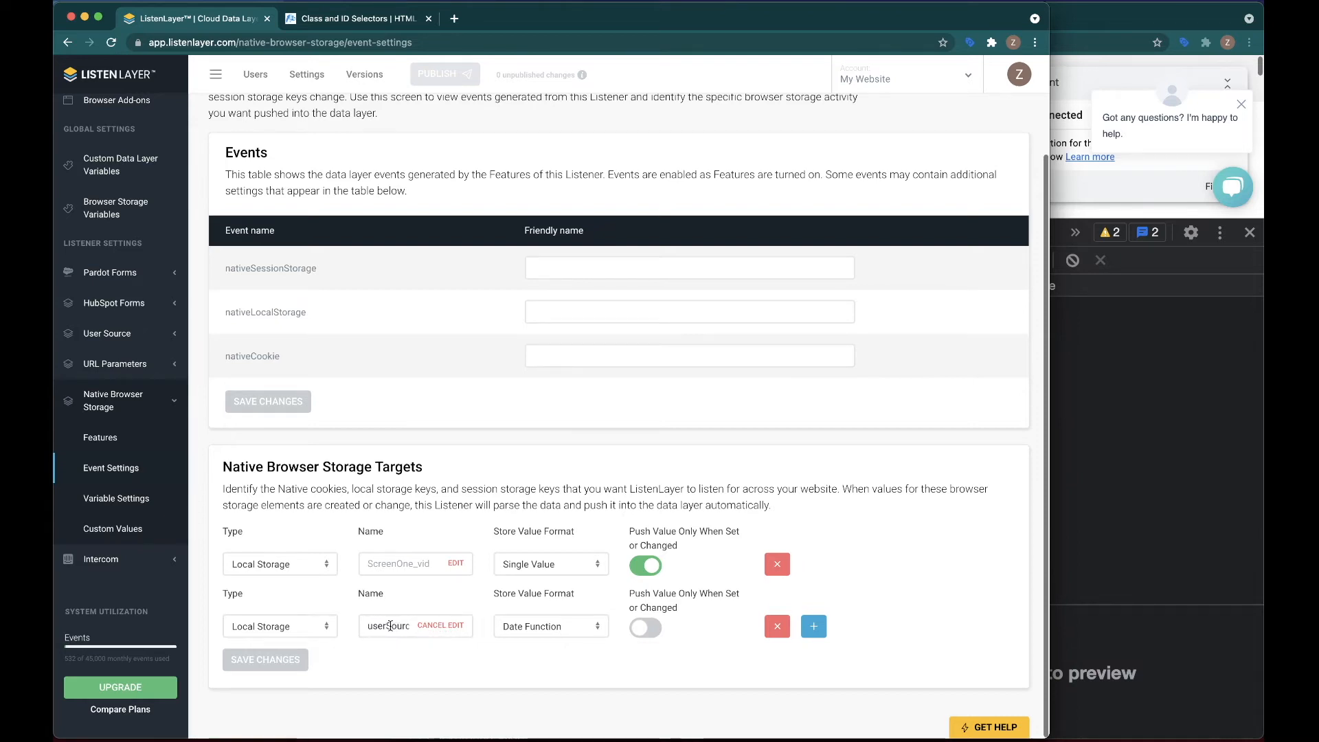
{"action": "type", "text": "estamp"}
{"action": "scroll", "coordinate": [394, 627], "scroll_direction": "left", "scroll_amount": 3}
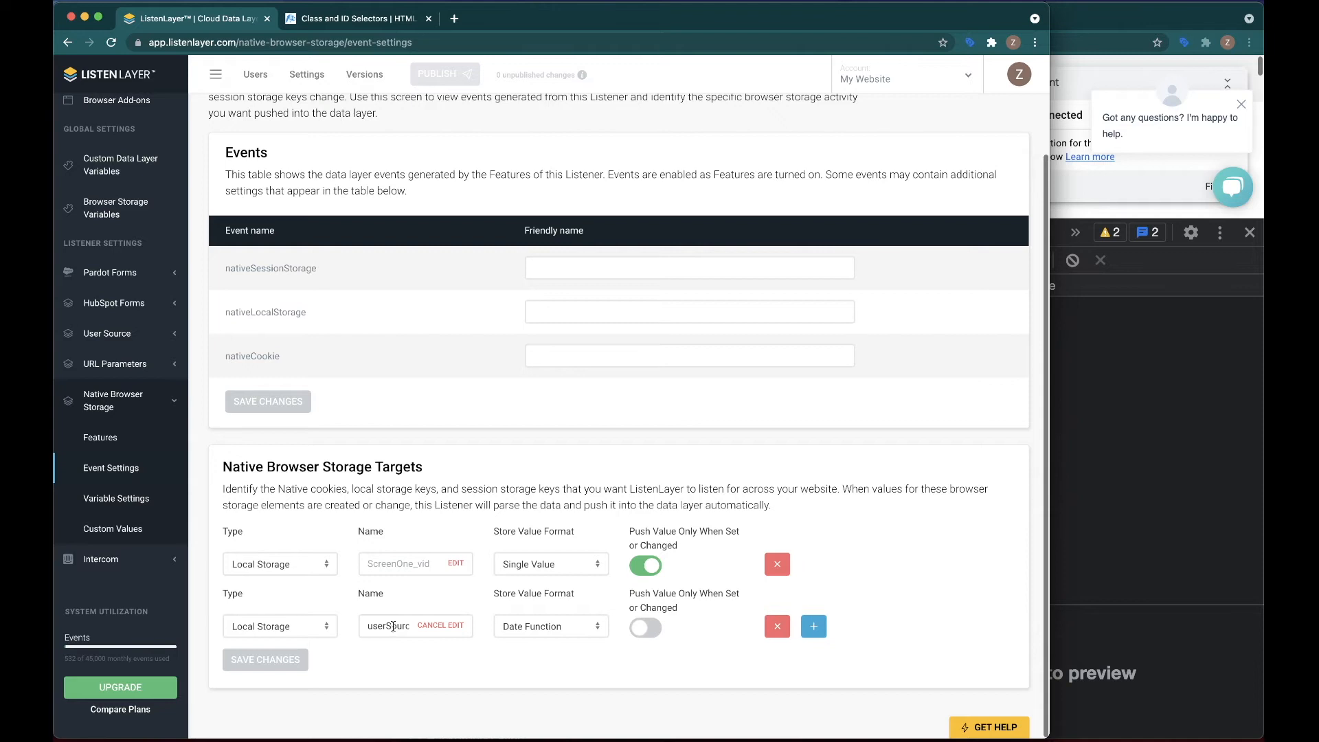
{"action": "scroll", "coordinate": [394, 628], "scroll_direction": "right", "scroll_amount": 3}
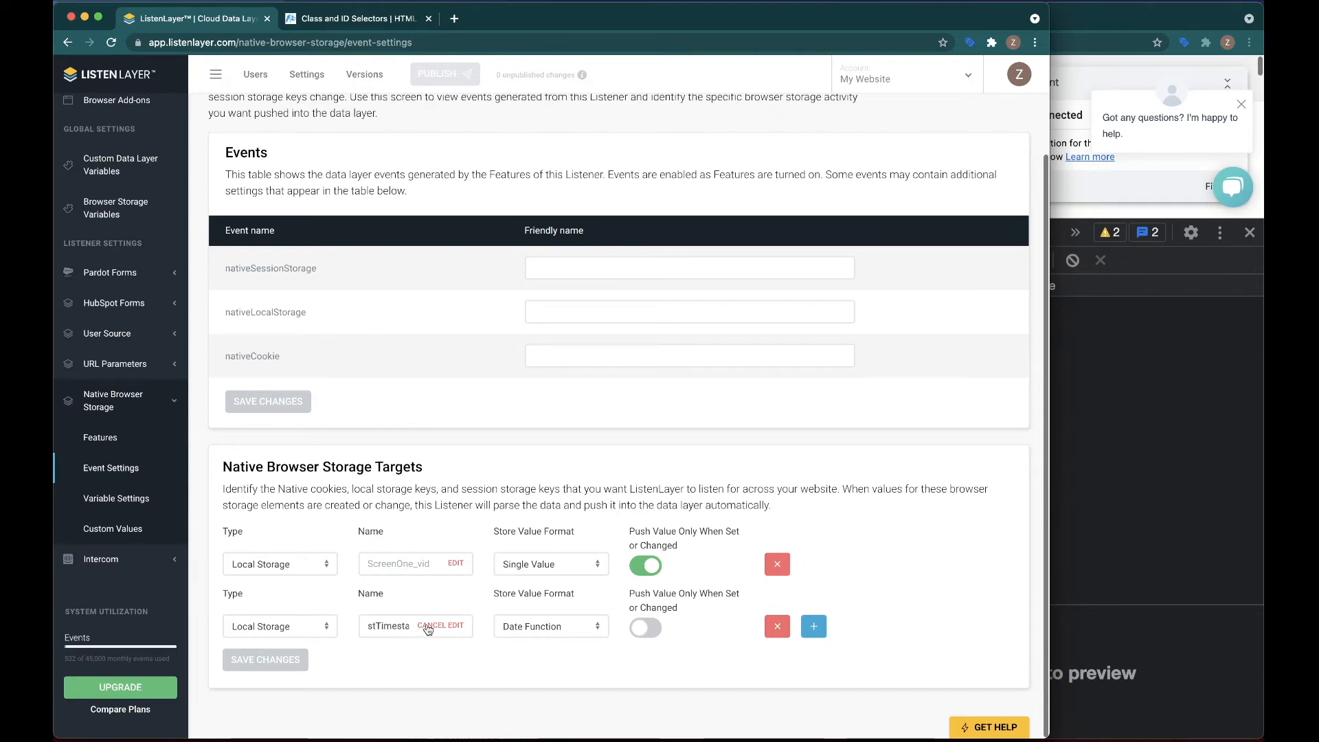
{"action": "left_click", "coordinate": [428, 627]}
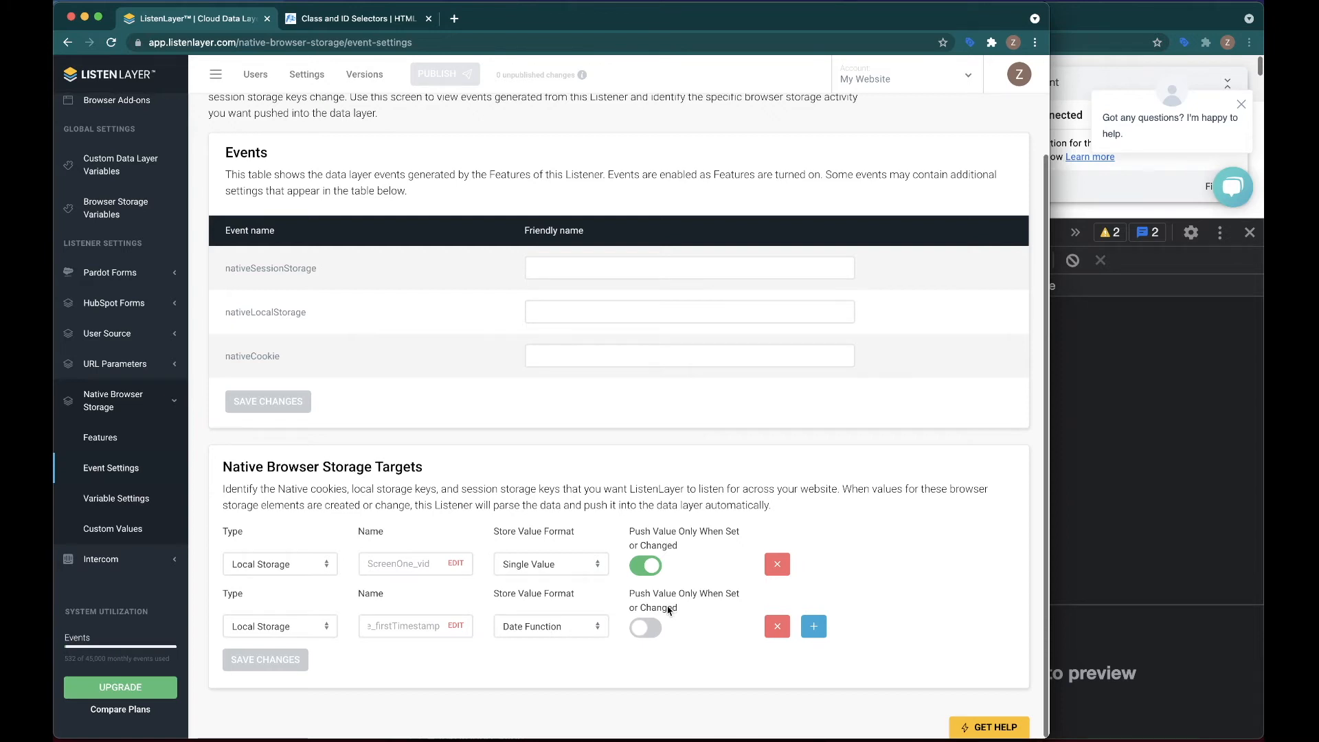
Step: Inspect the available Store Value Format options of both storage targets without changing the selection
{"action": "left_click", "coordinate": [558, 626]}
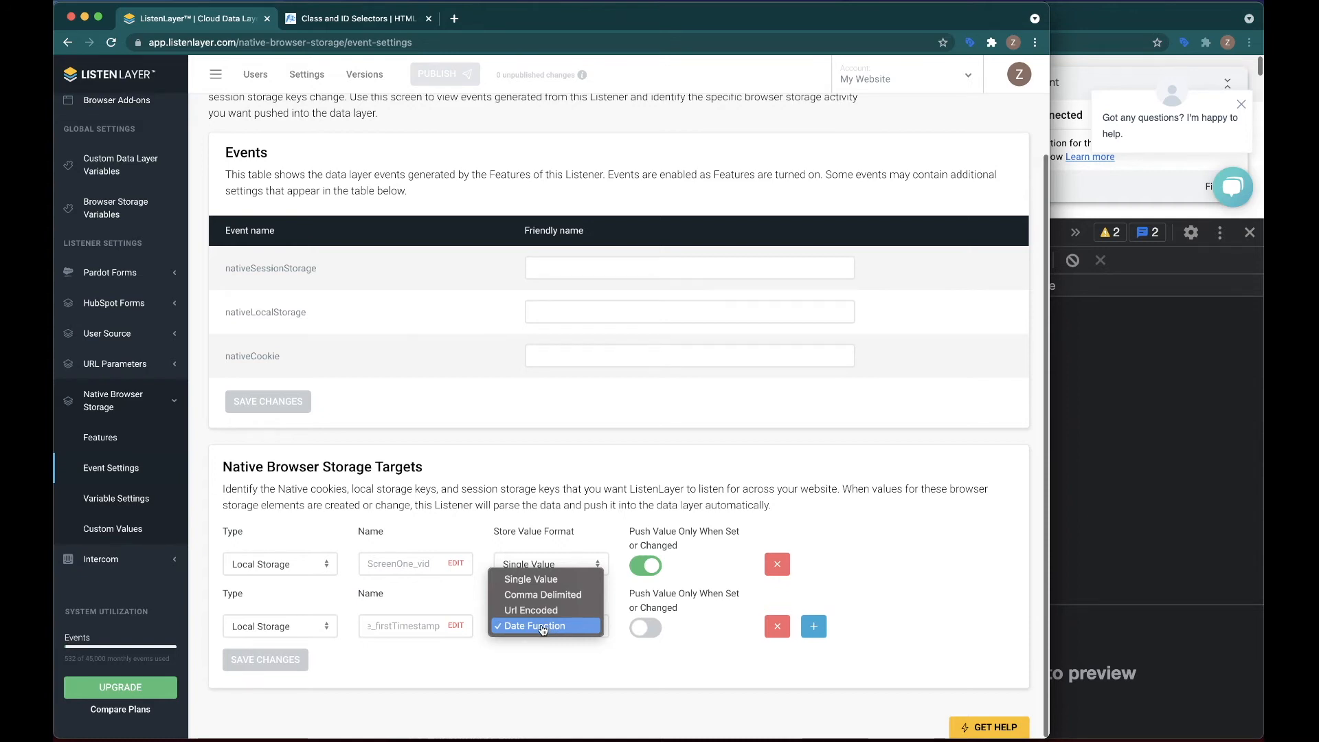
{"action": "left_click", "coordinate": [543, 666]}
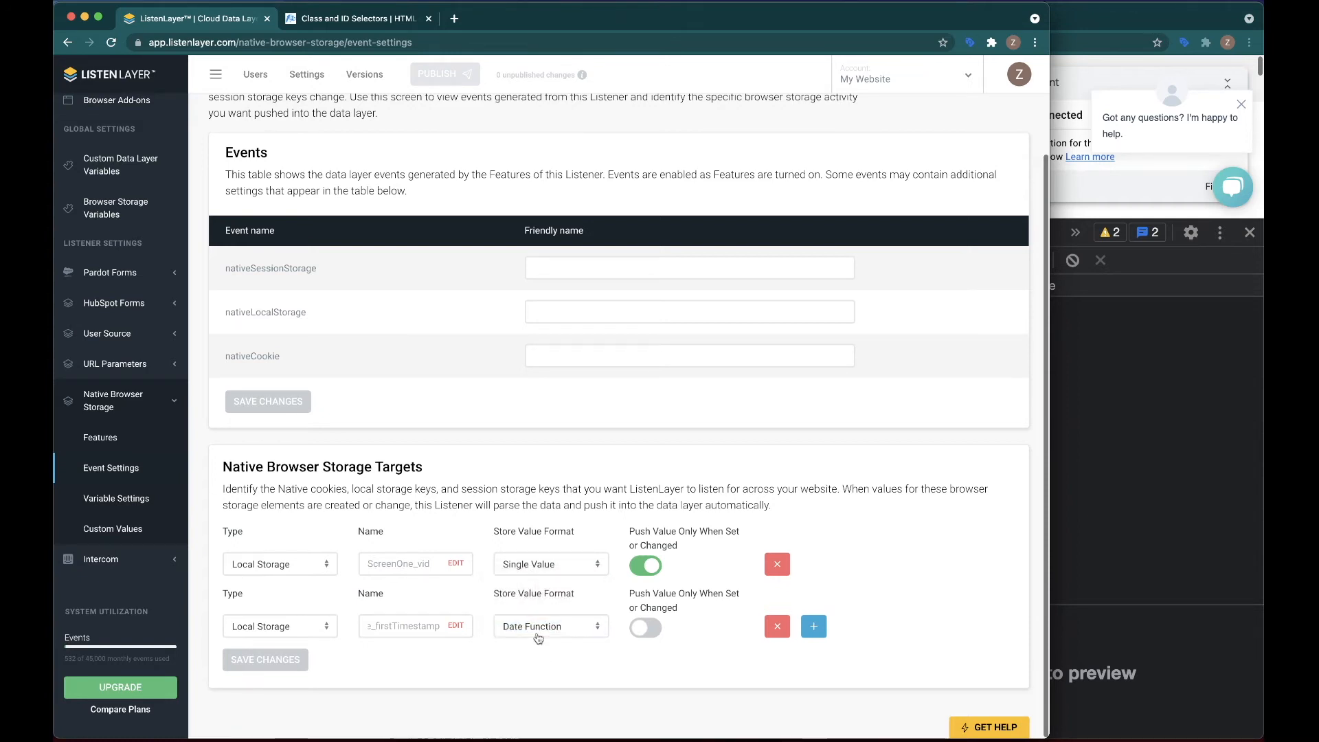
{"action": "left_click", "coordinate": [531, 564]}
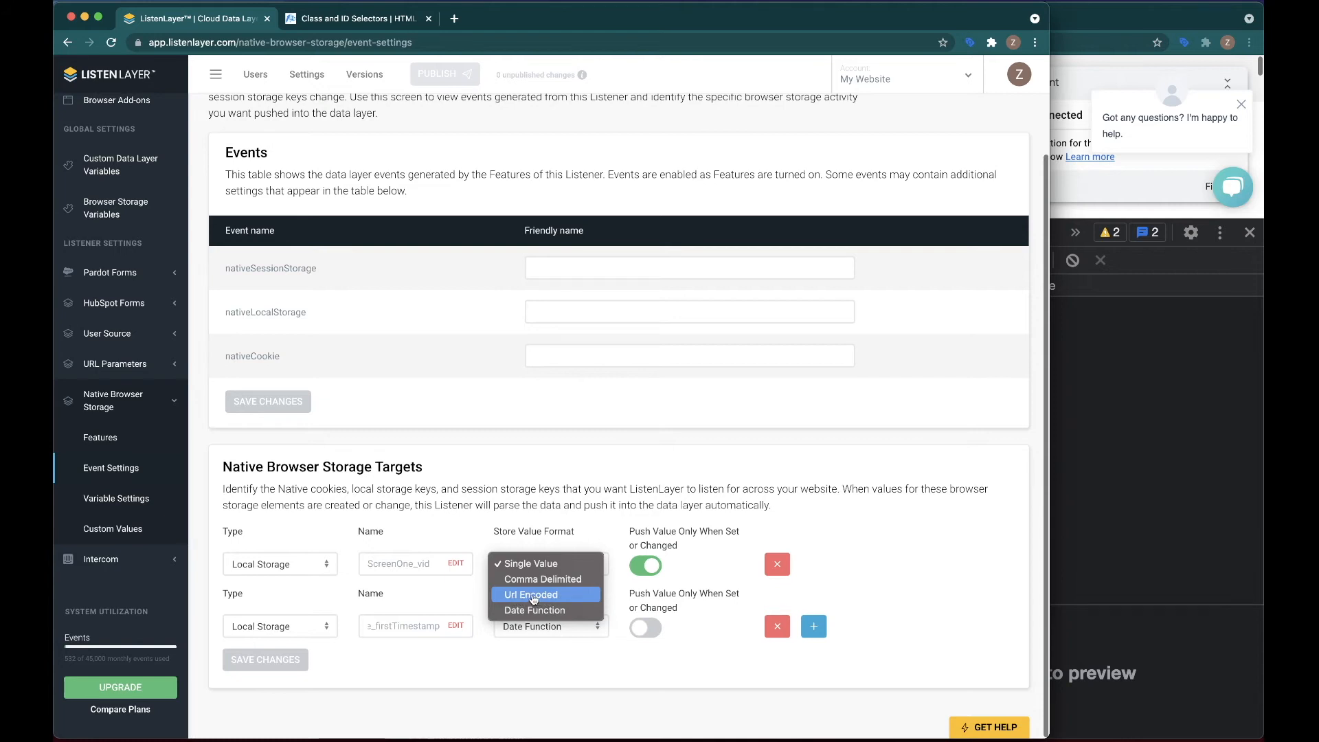
{"action": "left_click", "coordinate": [551, 663]}
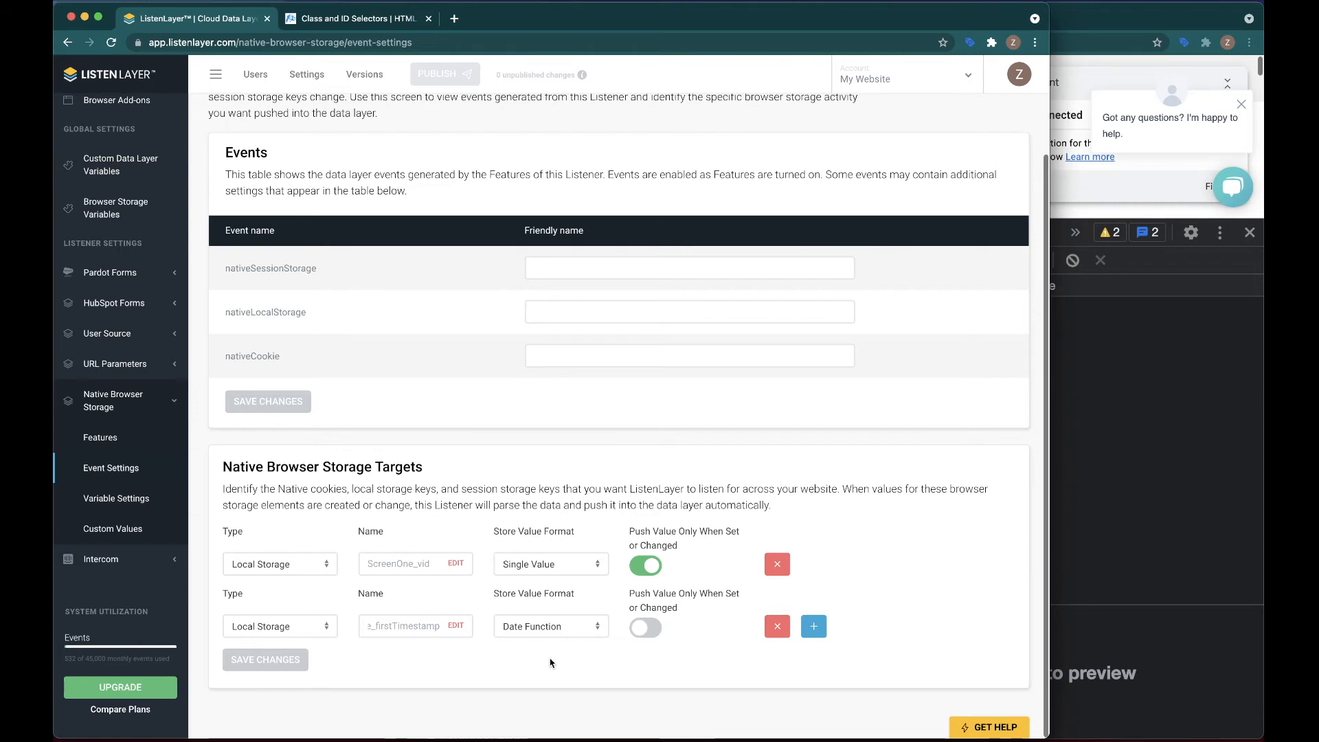
Step: Review the listener's features by category: Browser Storage Activity, Customization & Storage, and Monitoring & Reporting
{"action": "left_click", "coordinate": [103, 437]}
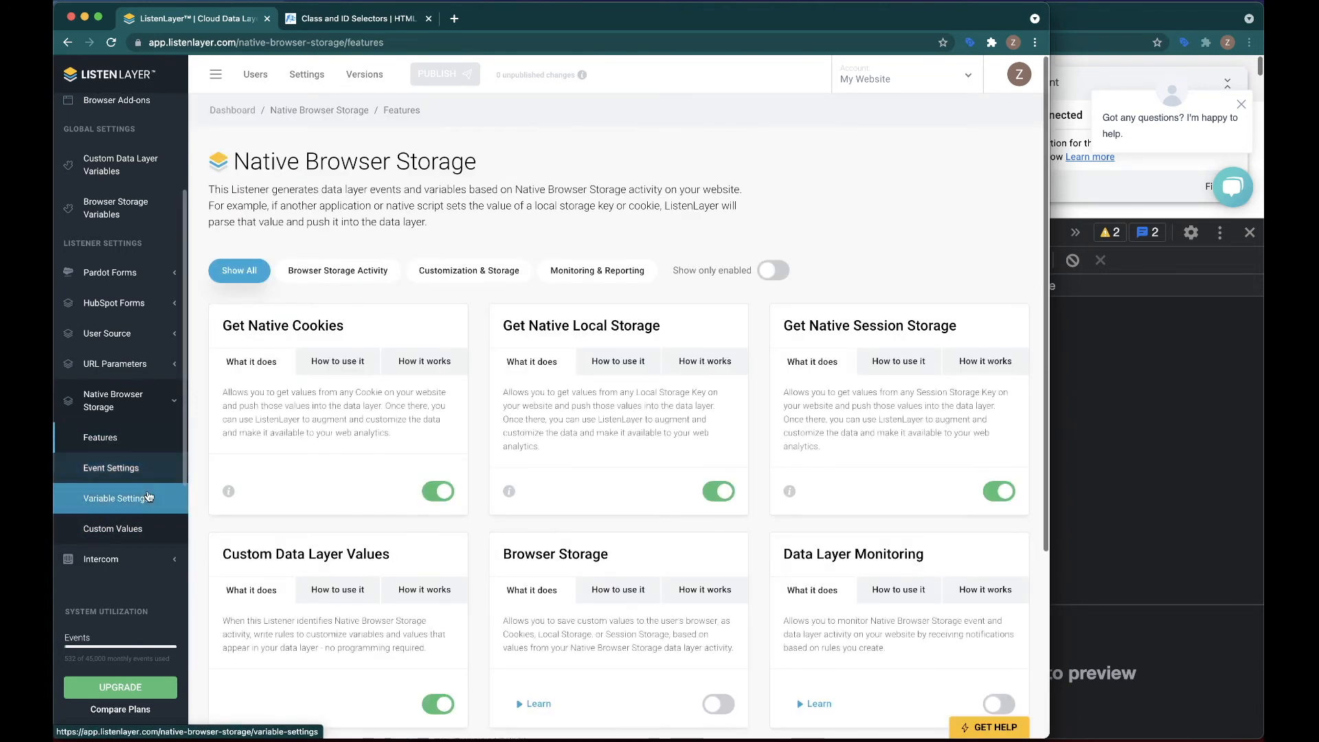
{"action": "left_click", "coordinate": [324, 270]}
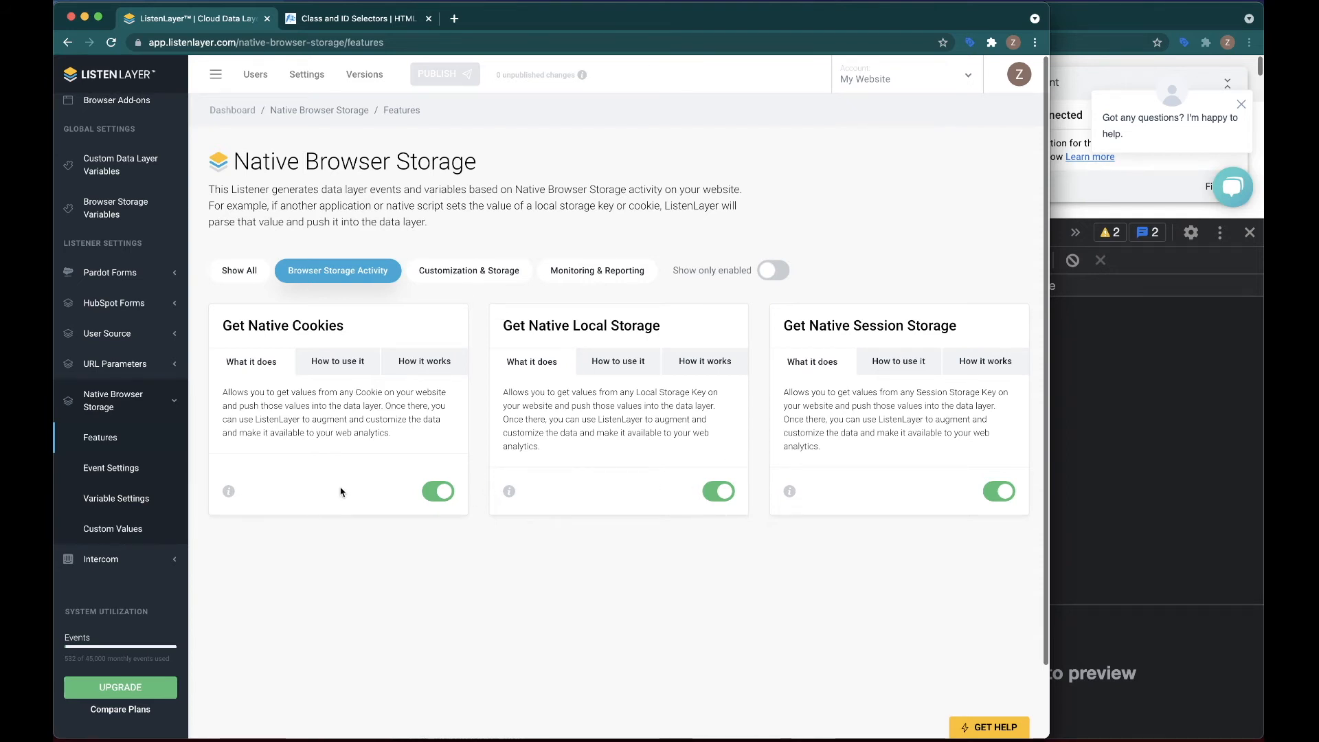
{"action": "left_click", "coordinate": [459, 273]}
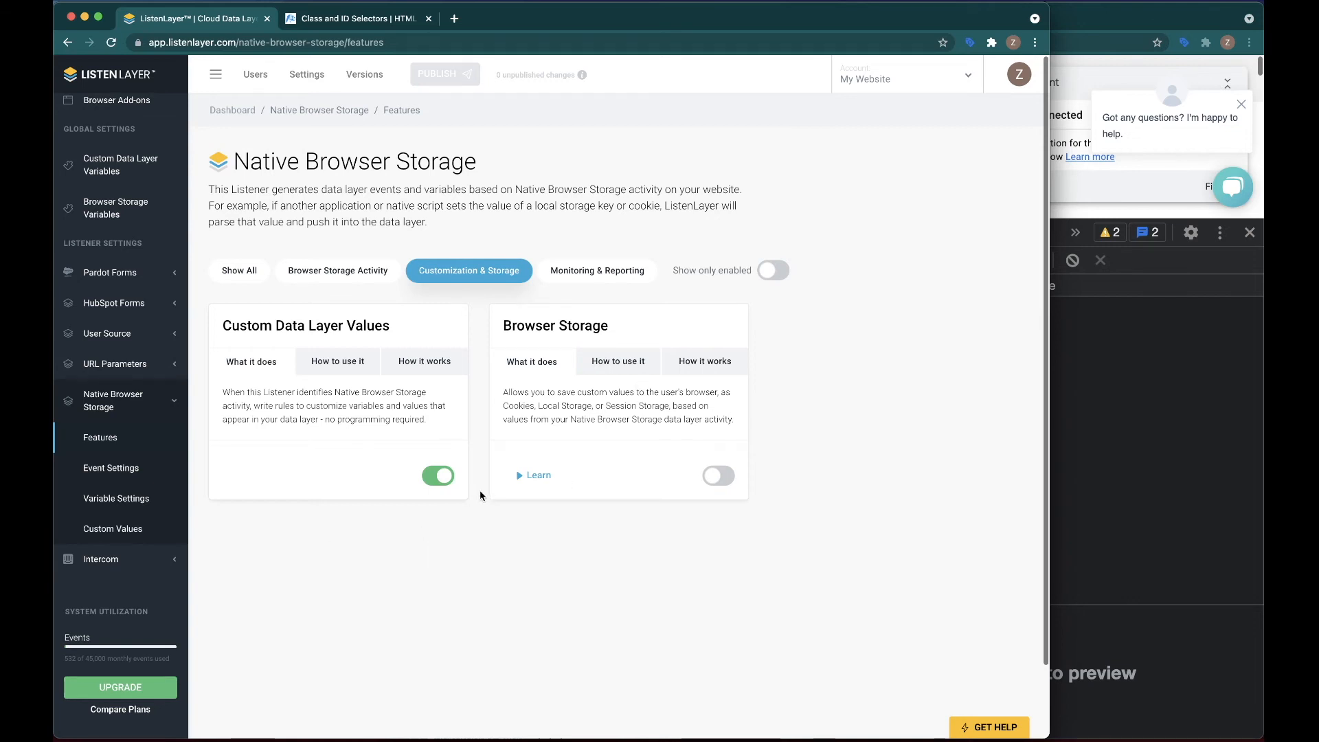
{"action": "left_click", "coordinate": [595, 275]}
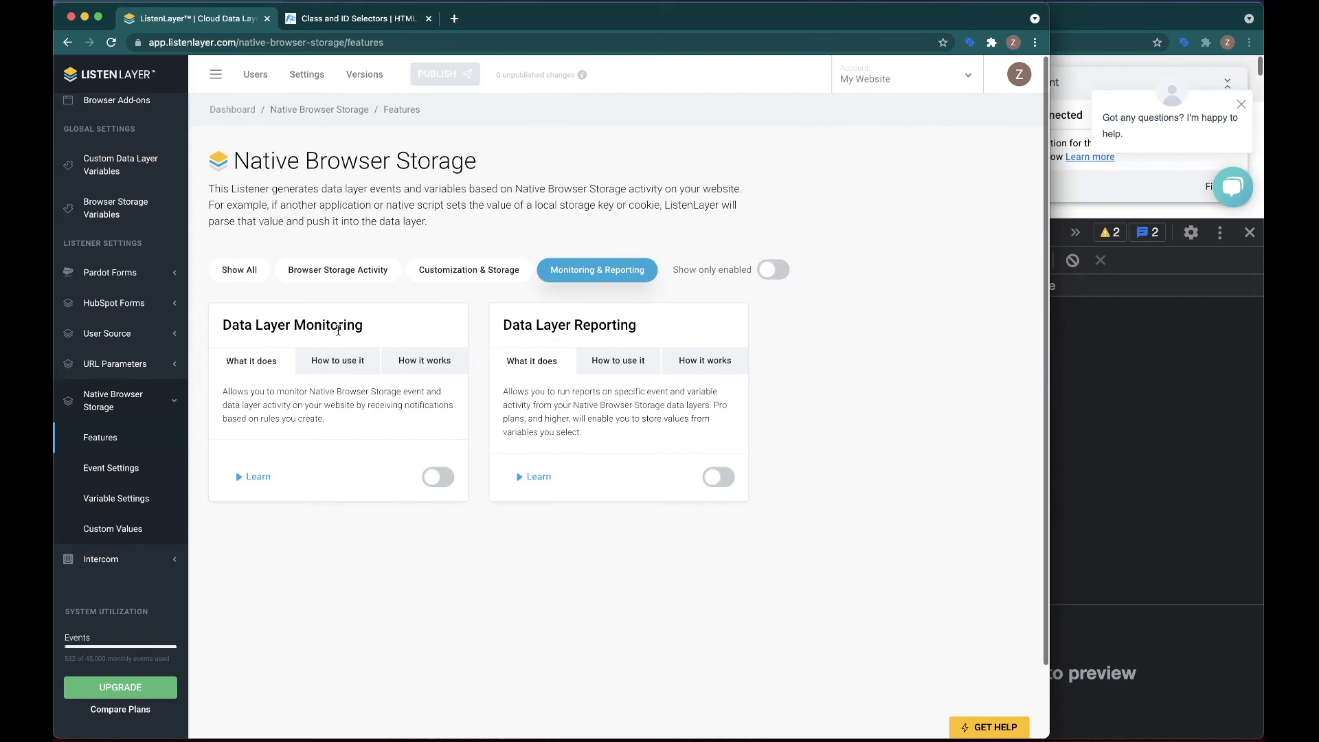
{"action": "scroll", "coordinate": [347, 424], "scroll_direction": "down", "scroll_amount": 1}
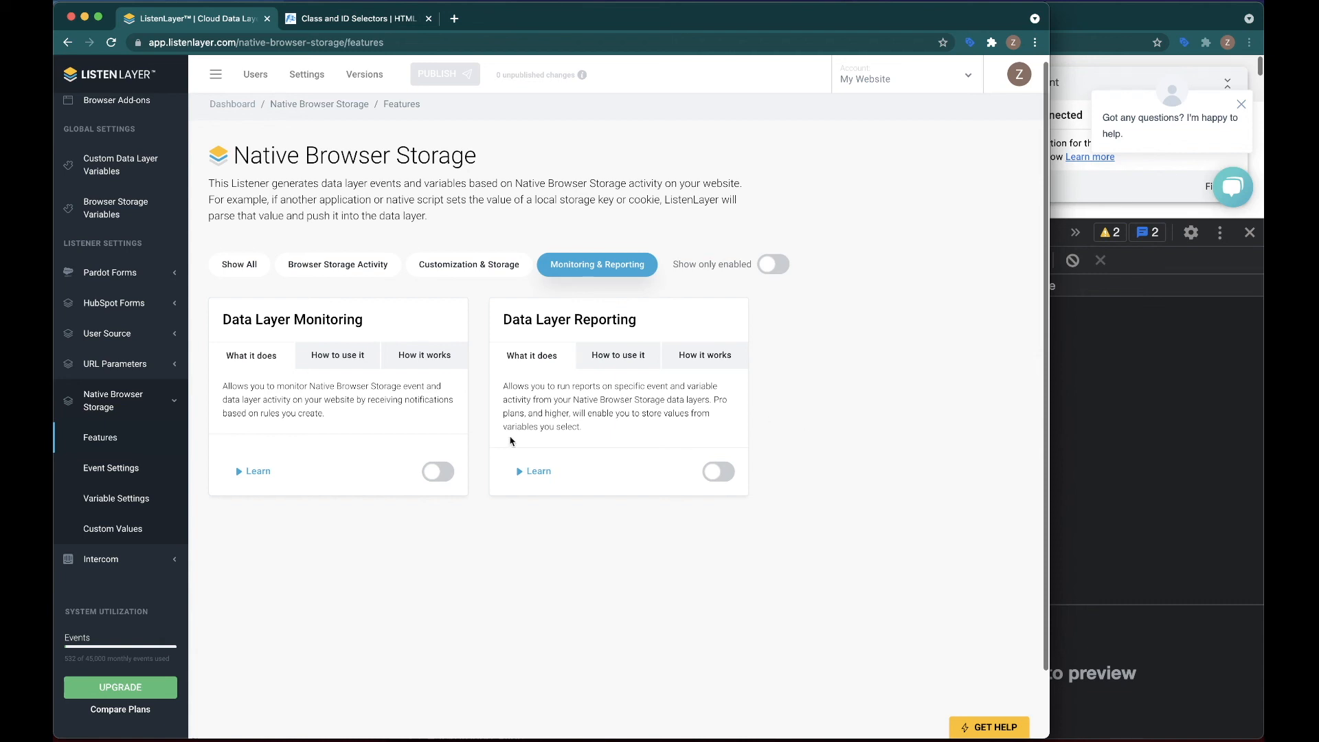
Step: Go back to the storage targets in the event settings and recheck the full name of the second target
{"action": "left_click", "coordinate": [111, 468]}
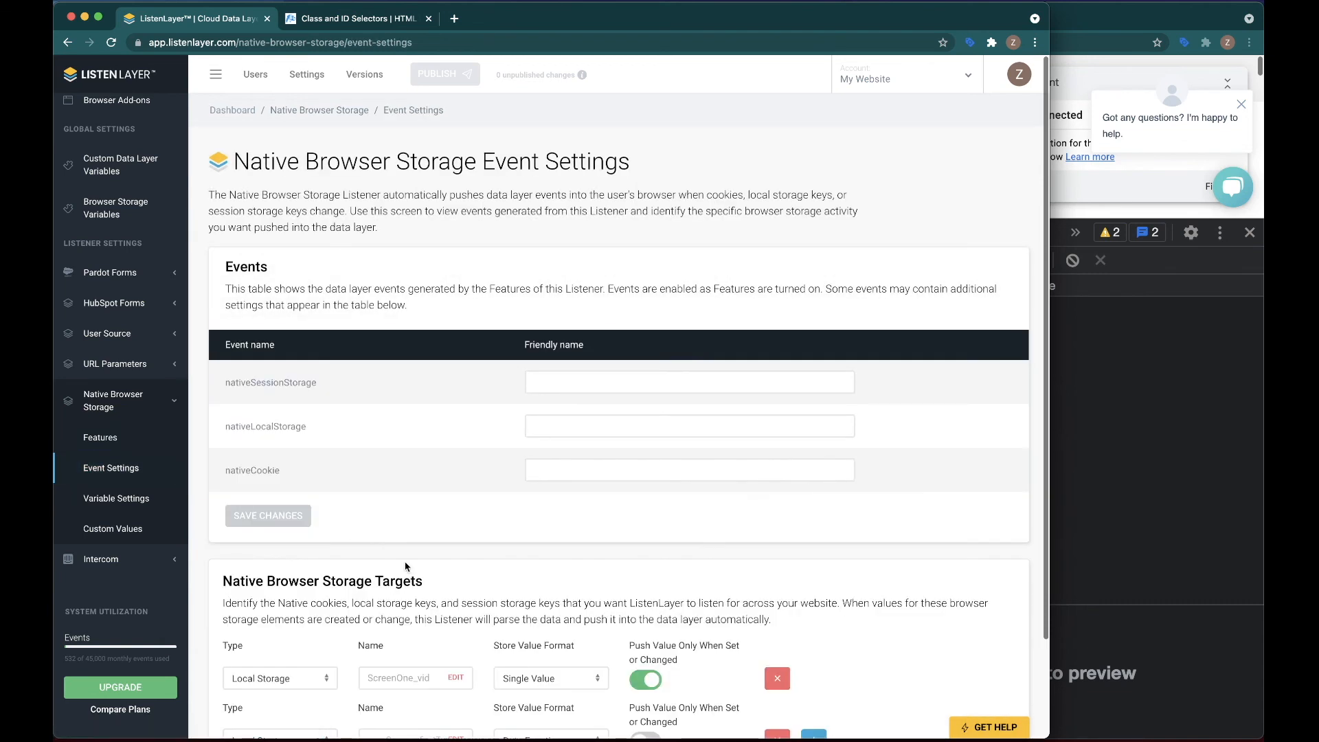
{"action": "scroll", "coordinate": [357, 550], "scroll_direction": "down", "scroll_amount": 3}
{"action": "left_click", "coordinate": [455, 627]}
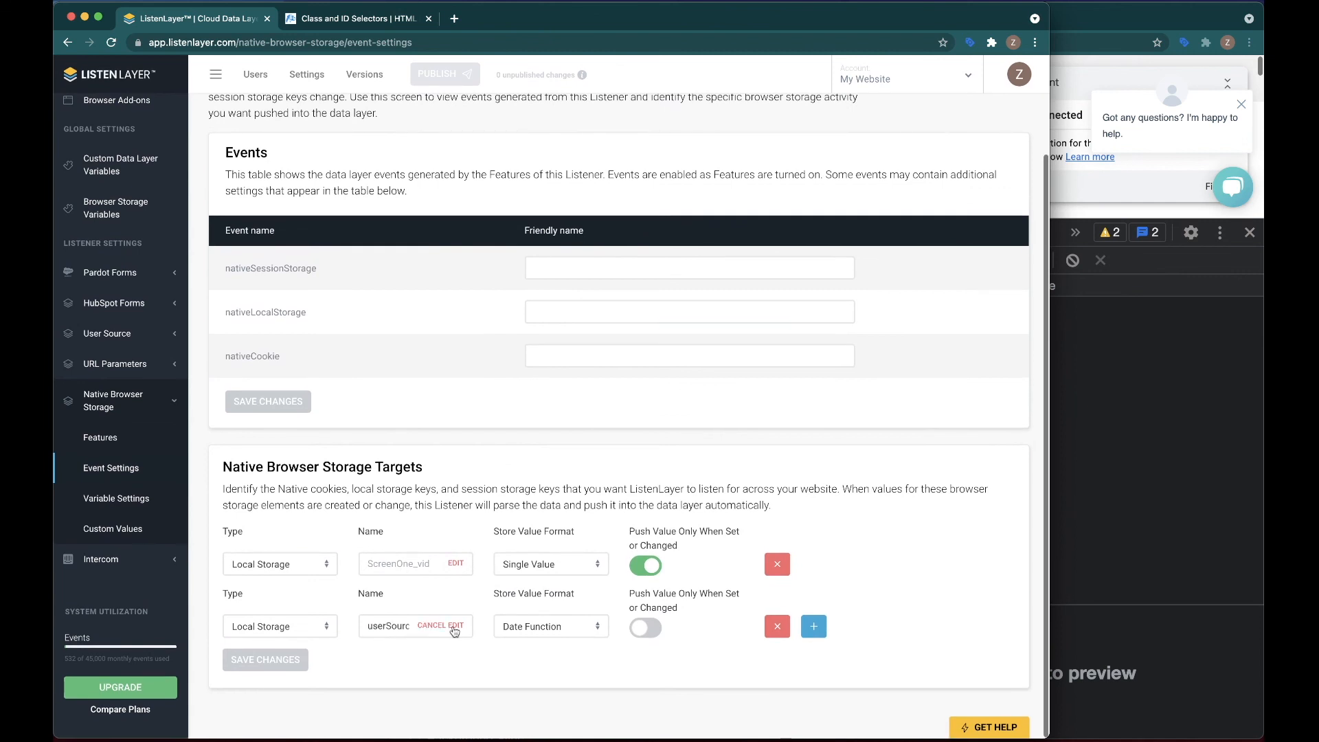
{"action": "scroll", "coordinate": [374, 626], "scroll_direction": "right", "scroll_amount": 3}
{"action": "left_click", "coordinate": [426, 627]}
Step: Check the custom variables under Browser Storage Variables and return to the listener's storage targets
{"action": "left_click", "coordinate": [115, 206]}
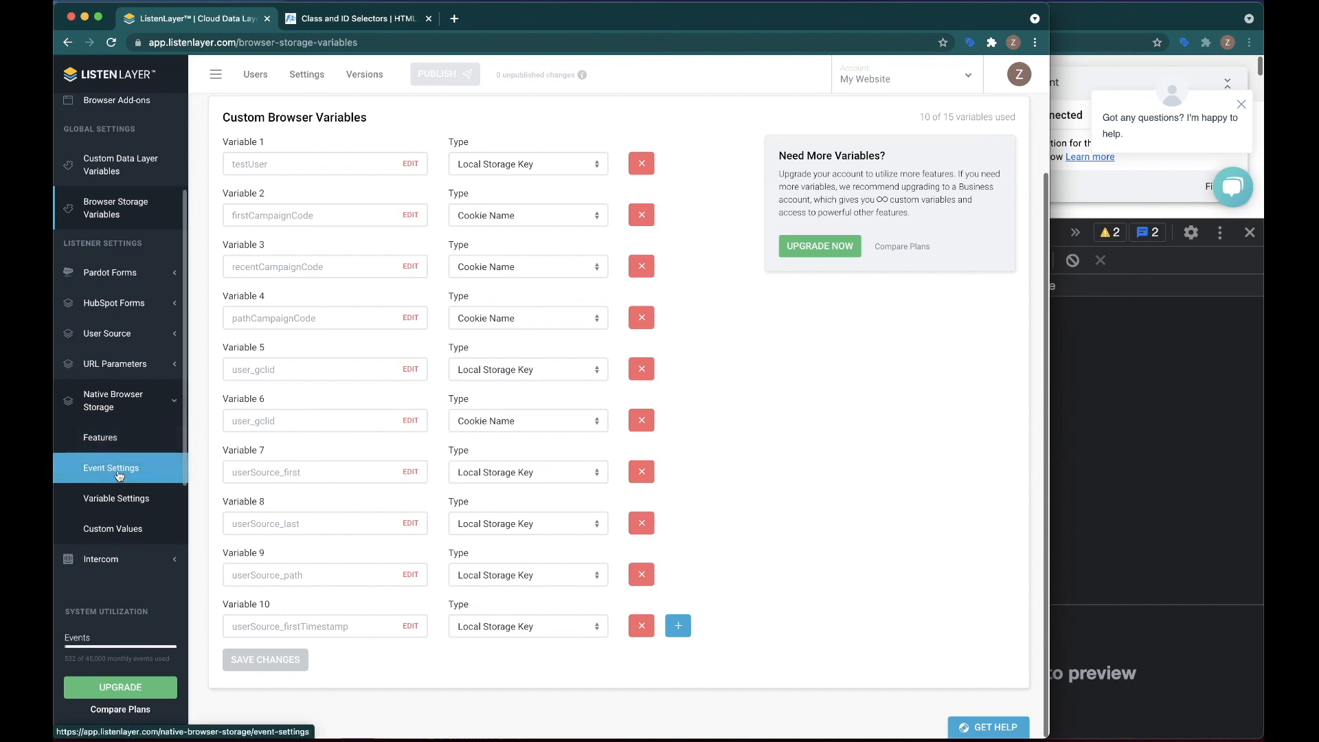
{"action": "left_click", "coordinate": [110, 468]}
{"action": "scroll", "coordinate": [477, 602], "scroll_direction": "down", "scroll_amount": 3}
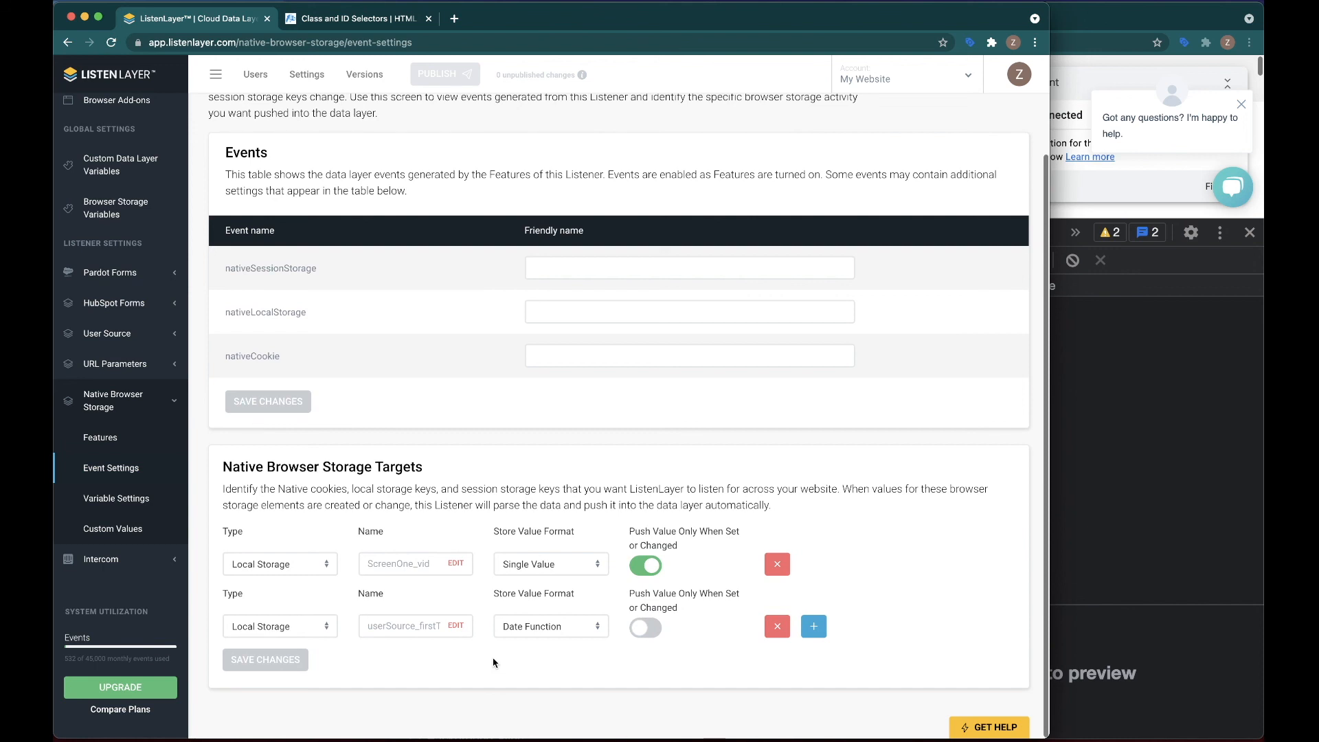
Step: Reopen the Native Browser Storage features and filter them to Browser Storage Activity
{"action": "scroll", "coordinate": [493, 661], "scroll_direction": "up", "scroll_amount": 3}
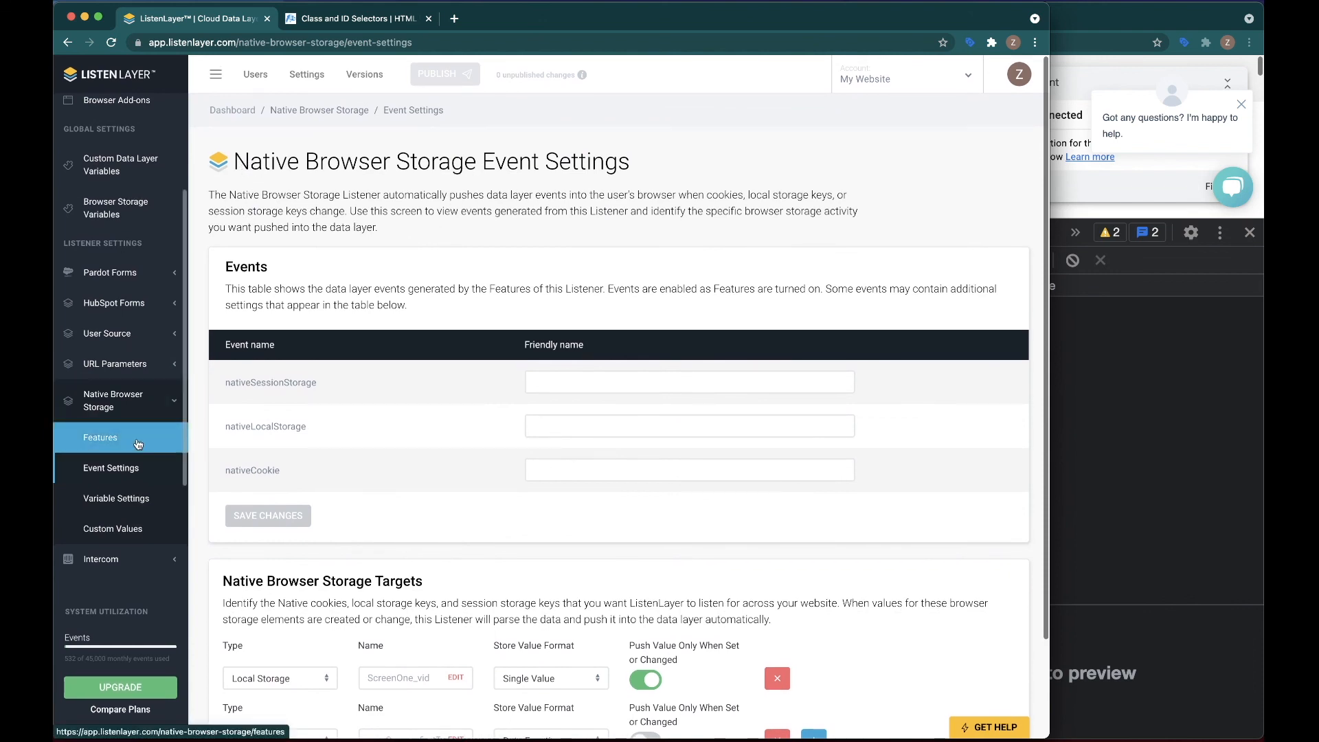
{"action": "left_click", "coordinate": [101, 438]}
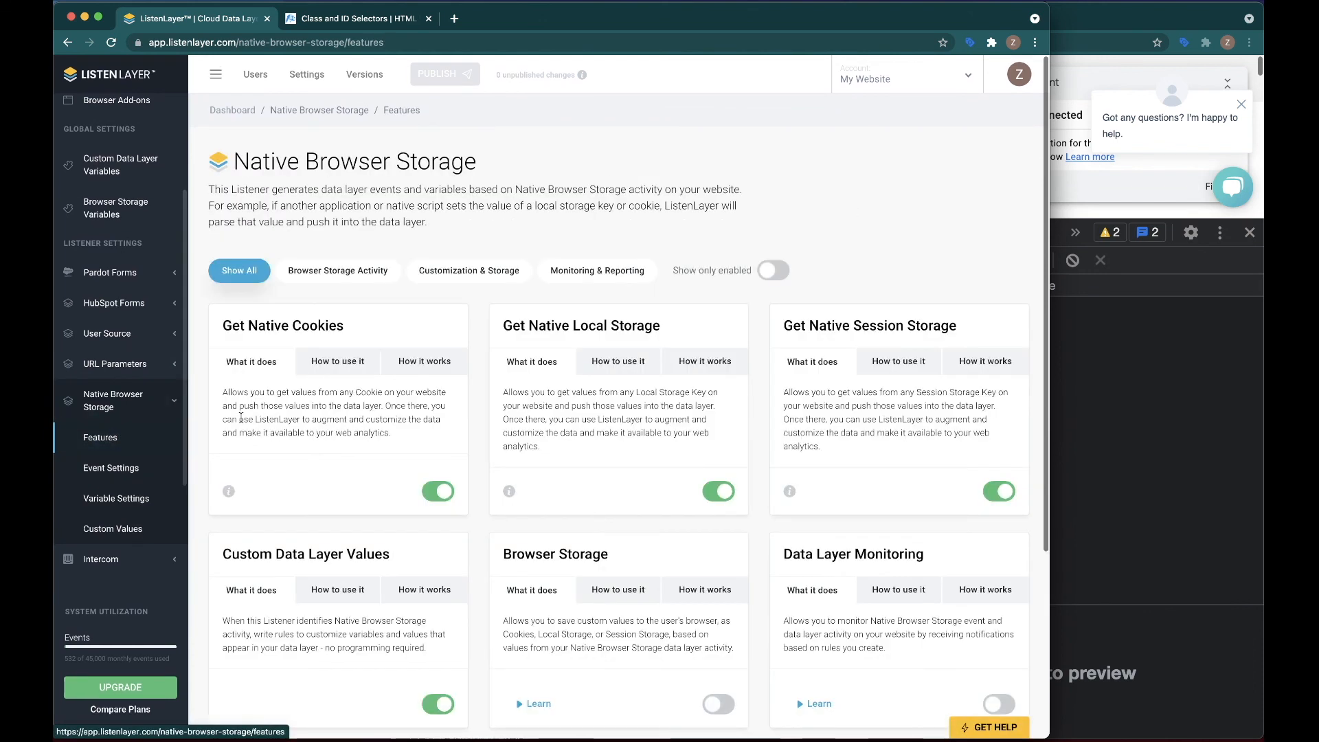
{"action": "left_click", "coordinate": [314, 274]}
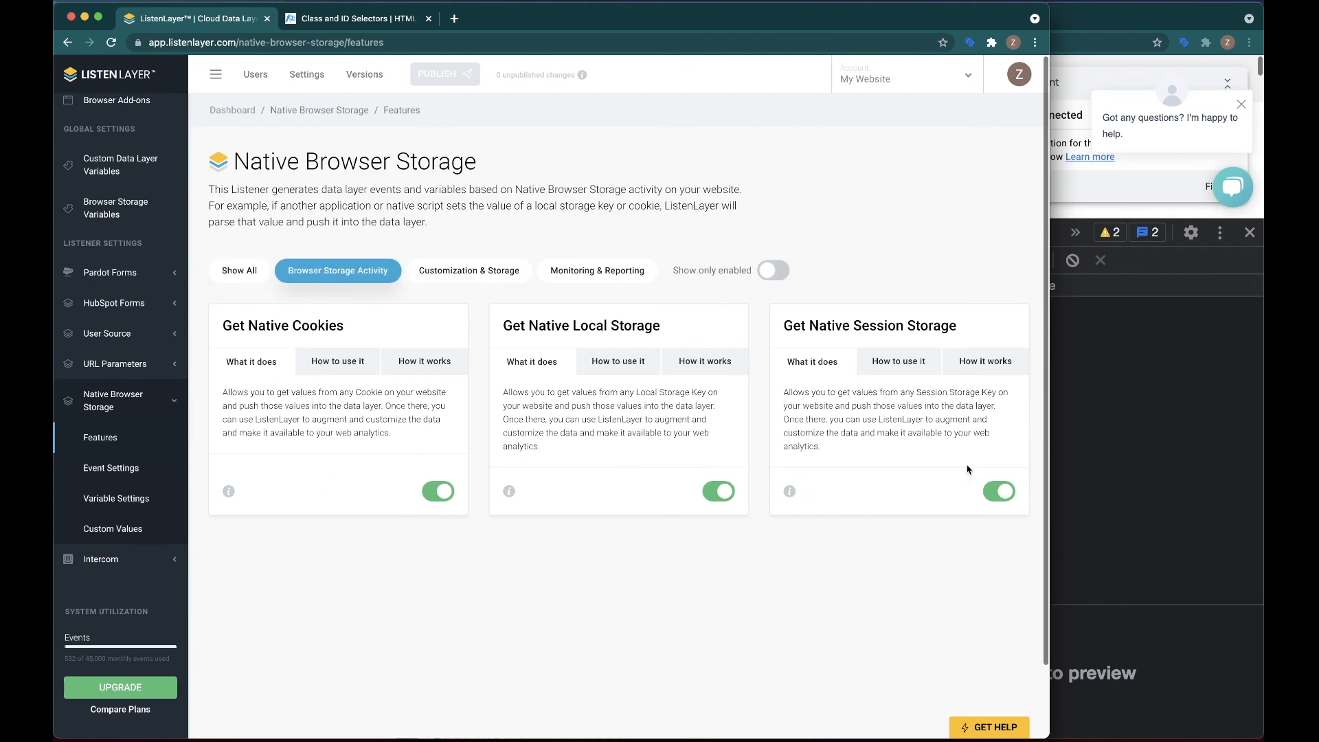